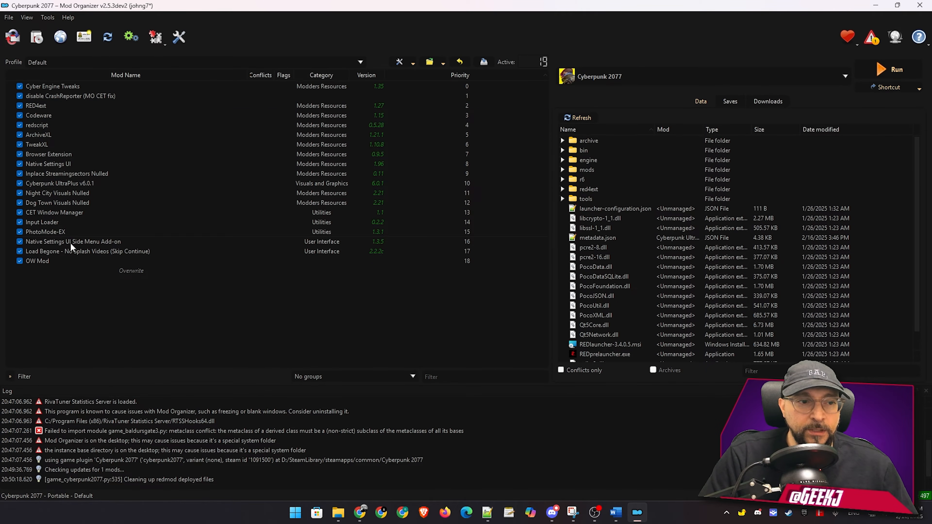
# - Launch Cyberpunk 2077 through Mod Organizer, continue the latest saved game and skip ahead into gameplay
pyautogui.click(887, 69)
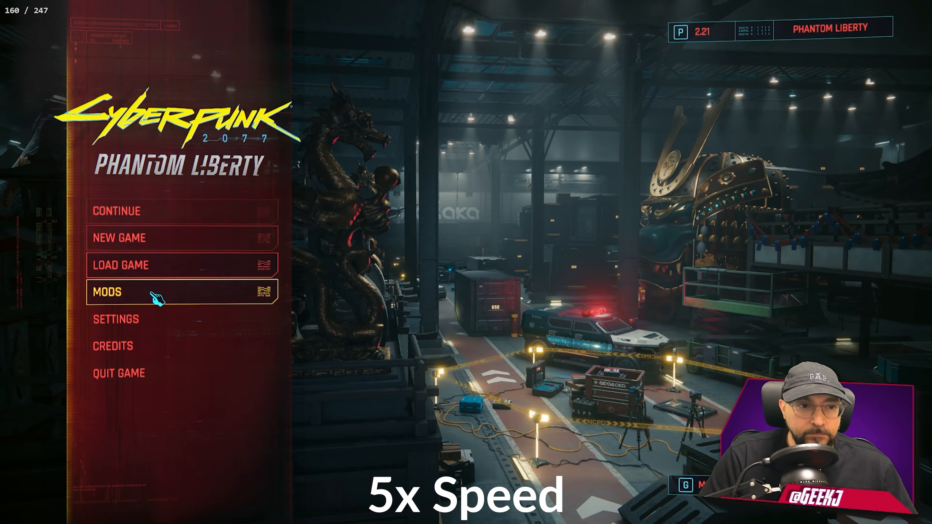
pyautogui.click(117, 211)
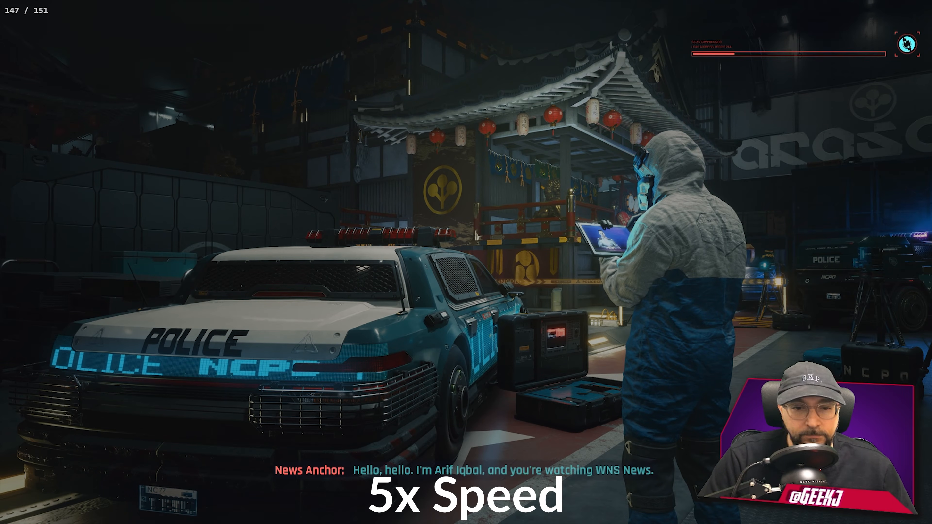
pyautogui.press('space')
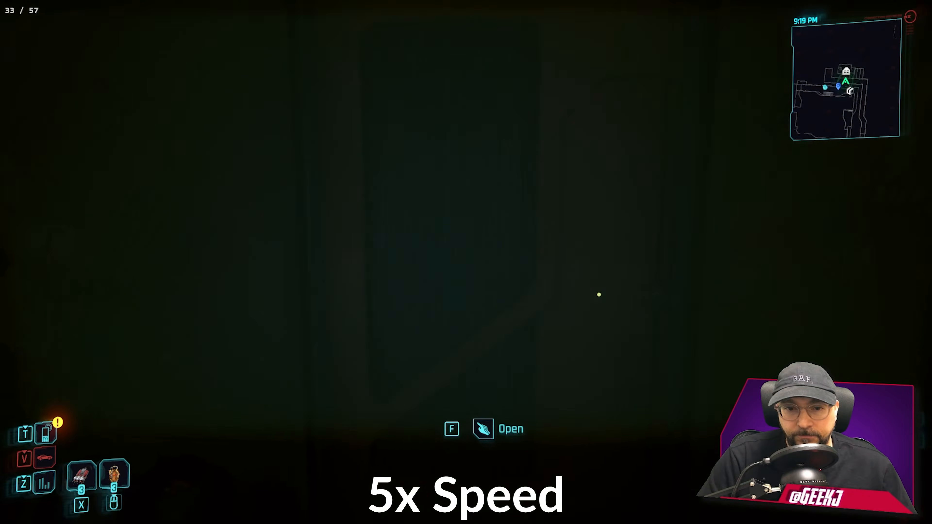
# - Check the Ultra+ configuration in the Cyber Engine Tweaks overlay, look into the game's settings, and resume play
pyautogui.press('`')
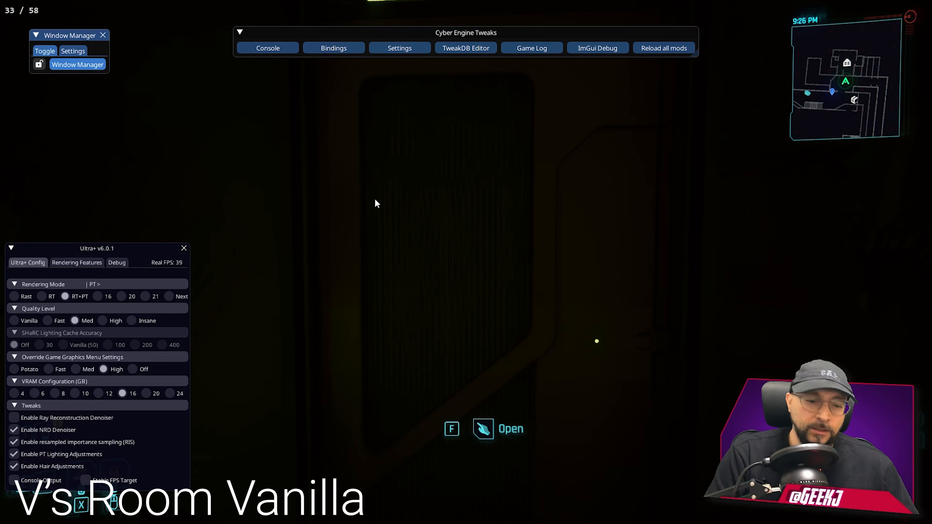
pyautogui.press('`')
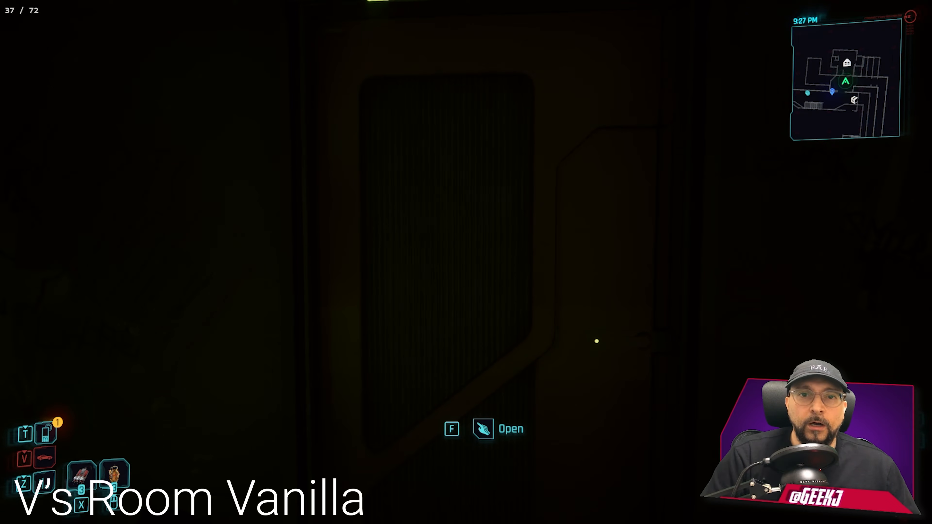
pyautogui.press('Escape')
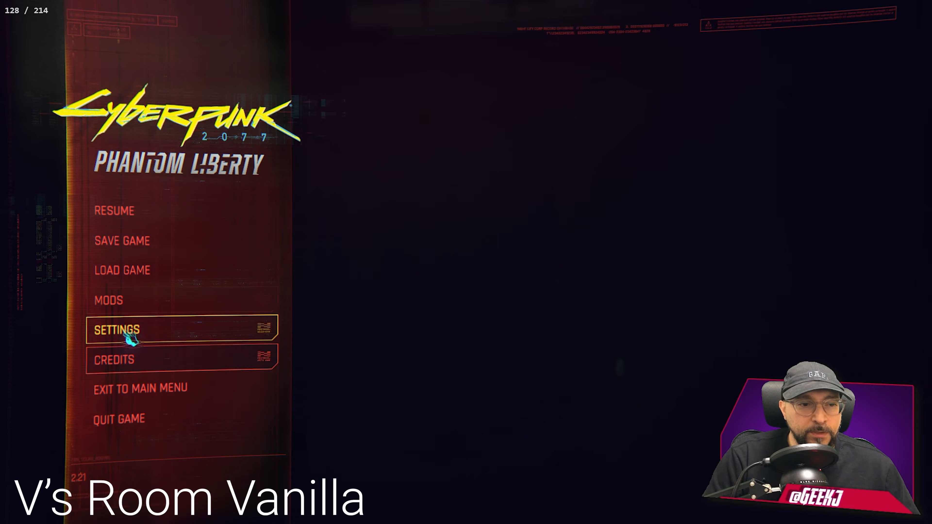
pyautogui.click(126, 339)
pyautogui.click(605, 462)
pyautogui.press('Escape')
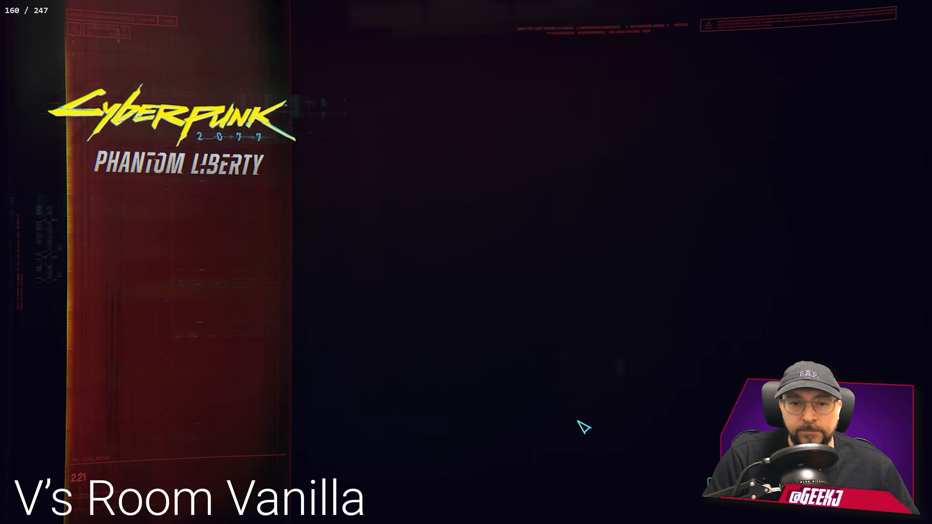
pyautogui.press('Escape')
# - Open the door to V's apartment and walk inside to view the lighting in the main living area
pyautogui.press('w')
pyautogui.press('f')
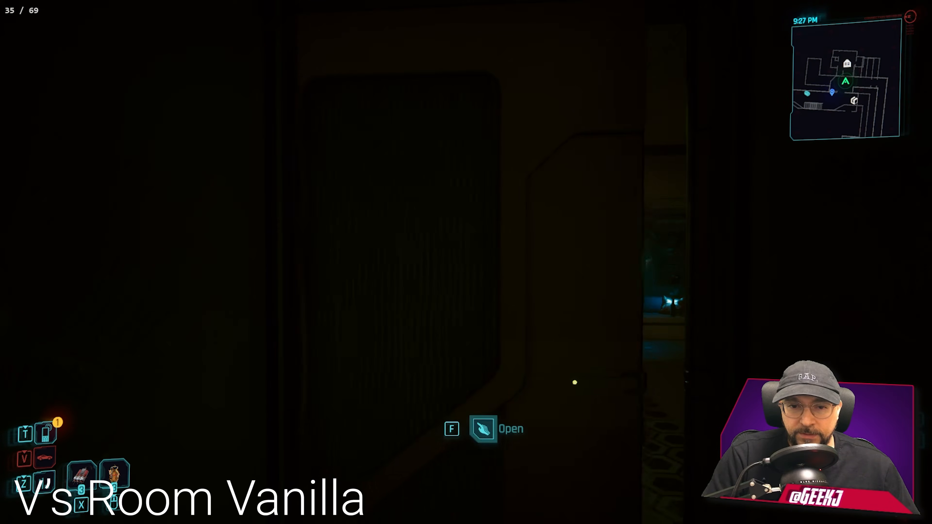
pyautogui.press('w')
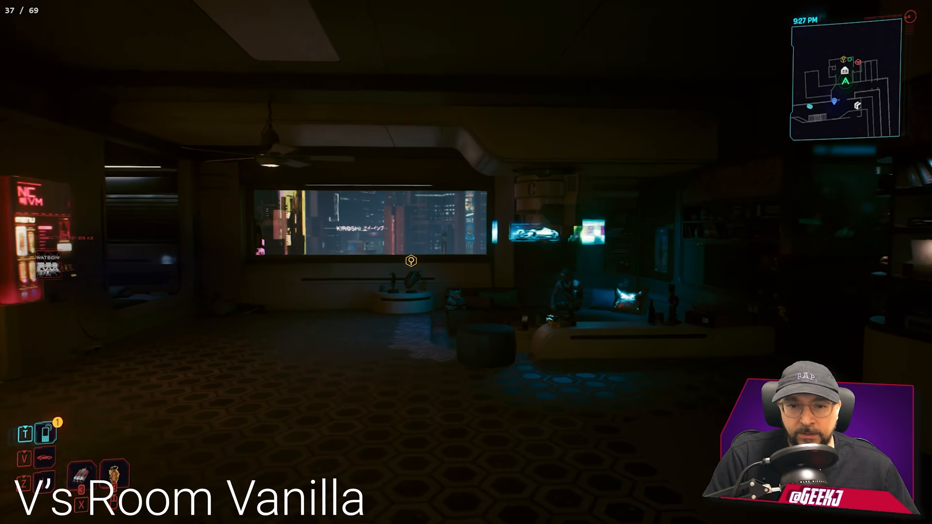
pyautogui.press('w')
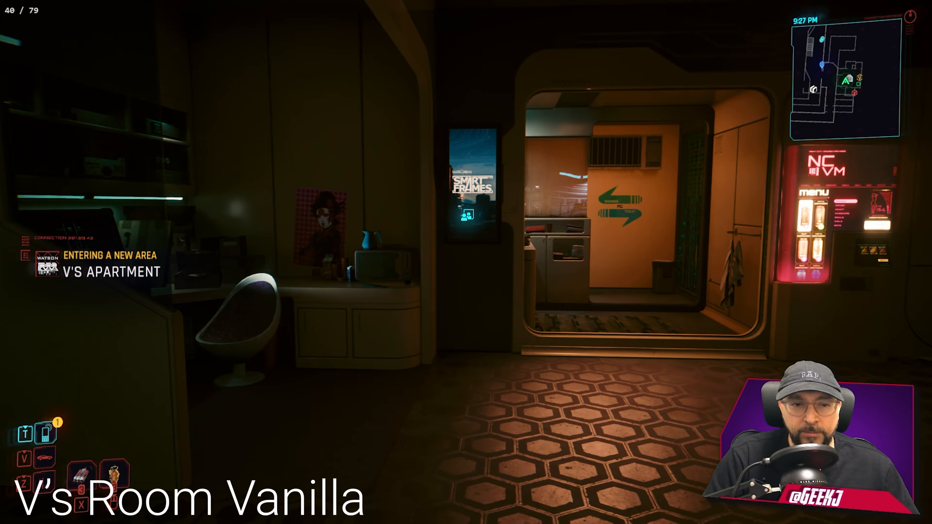
pyautogui.press('w')
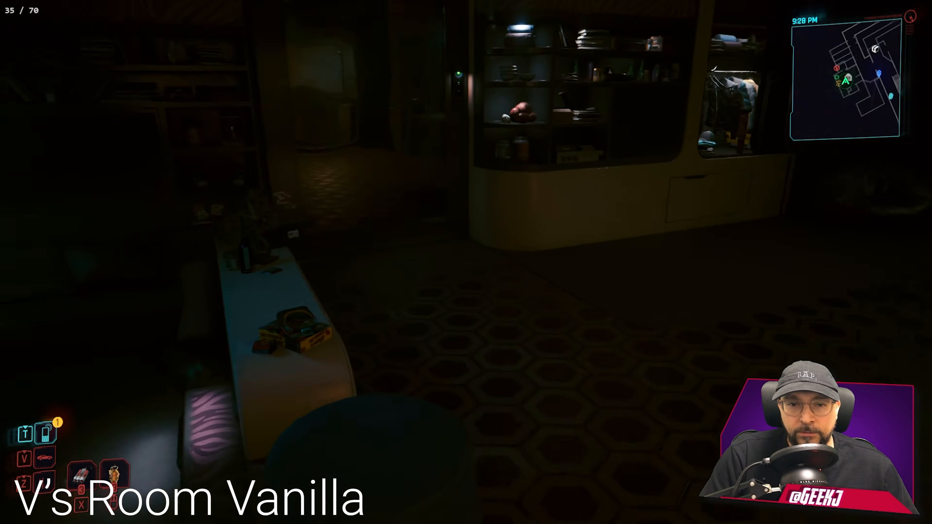
# - Enter the weapon stash room, examine the lighting on its workbench and weapon walls, and walk back out
pyautogui.press('w')
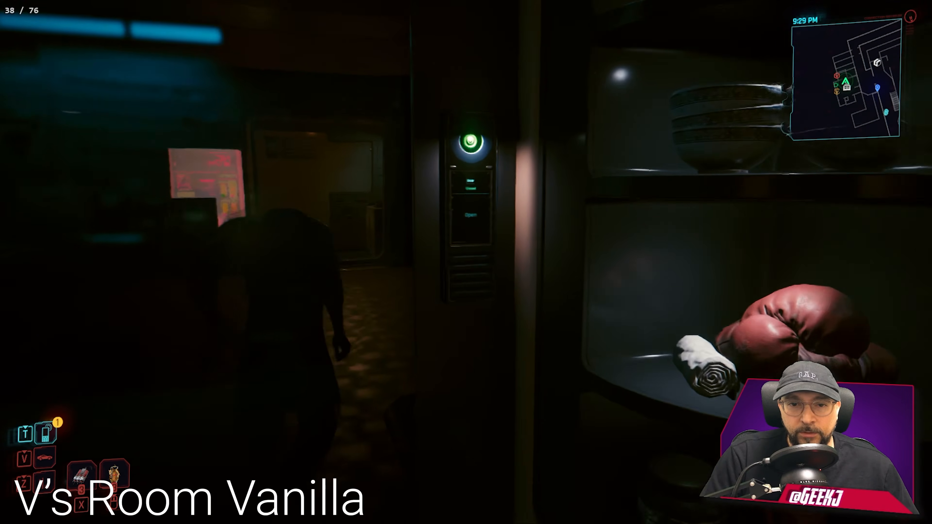
pyautogui.press('w')
pyautogui.click(466, 262)
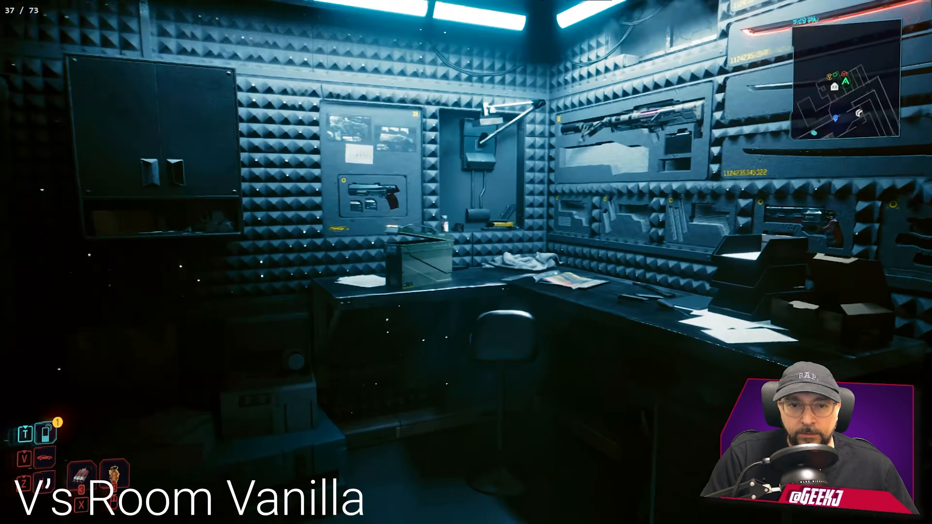
pyautogui.press('w')
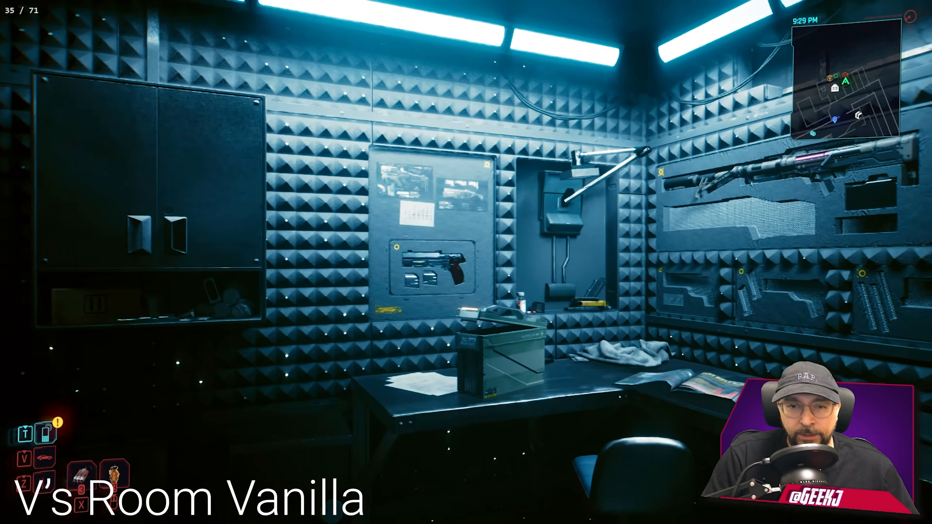
pyautogui.press('w')
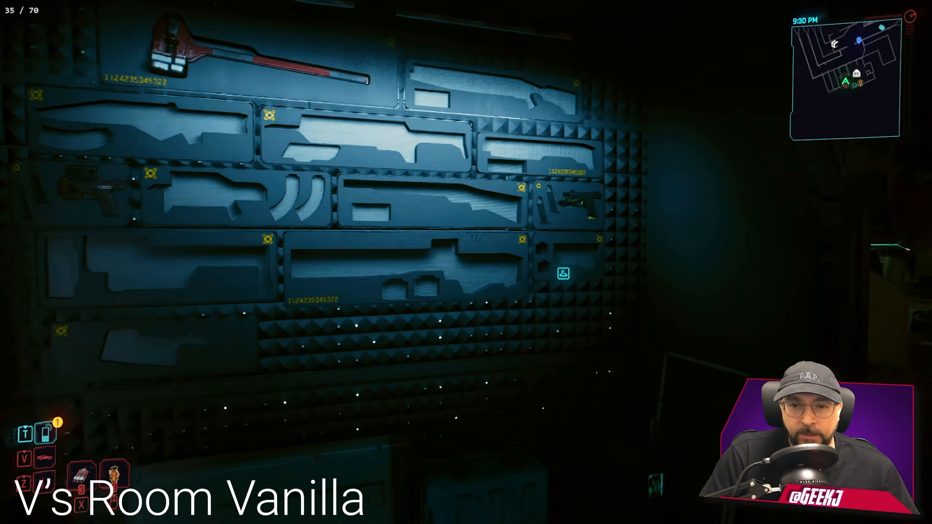
pyautogui.press('w')
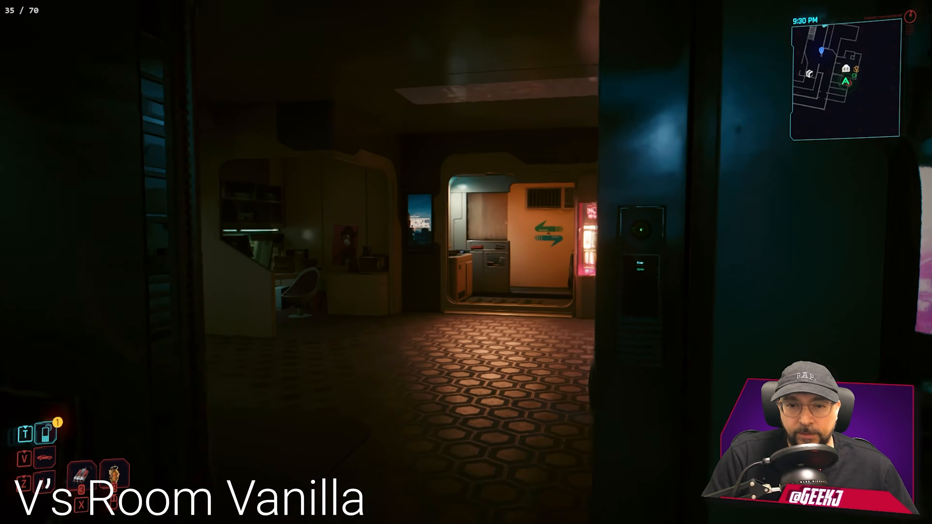
# - Examine the lighting around the desk, the vending machine and the bathroom with its shower and mirror
pyautogui.press('w')
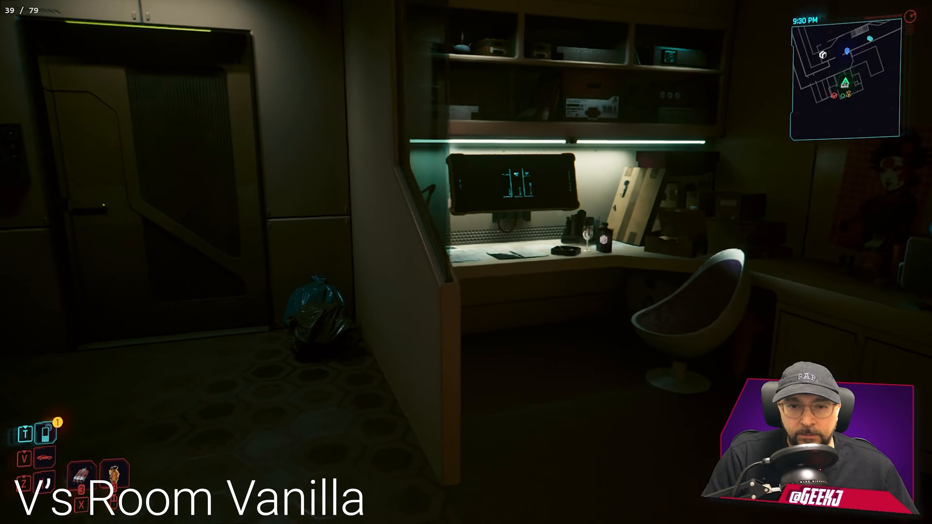
pyautogui.press('w')
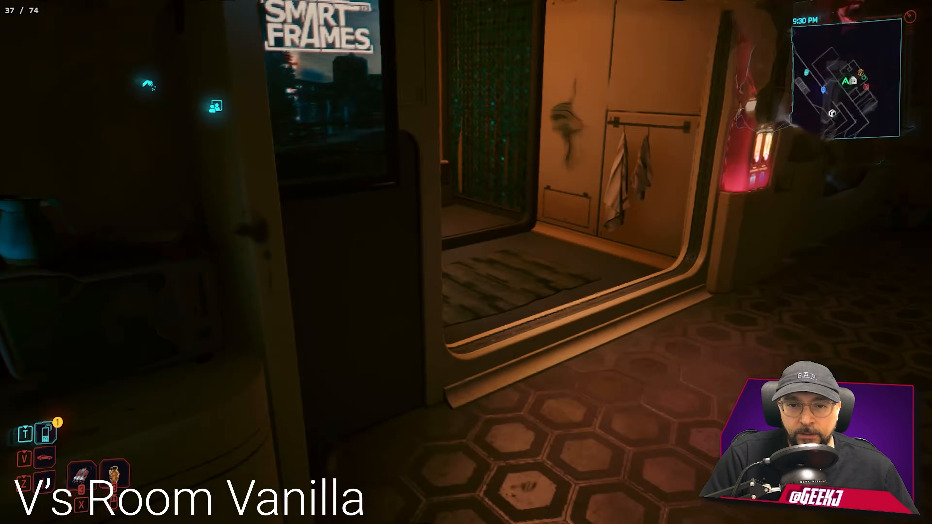
pyautogui.press('w')
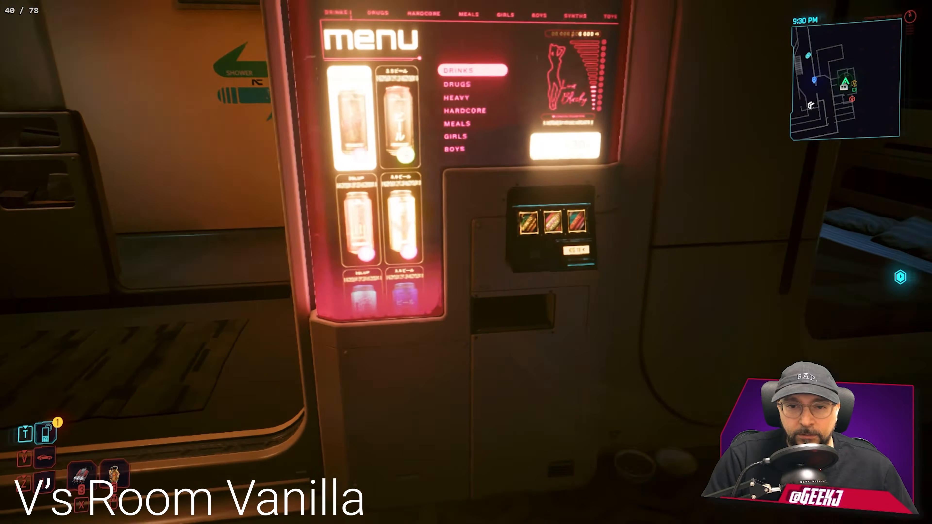
pyautogui.press('s')
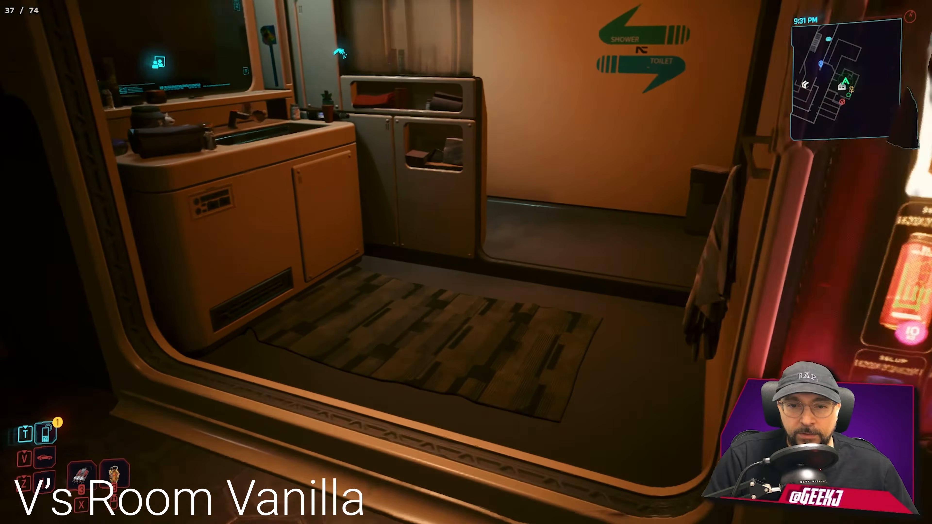
pyautogui.press('w')
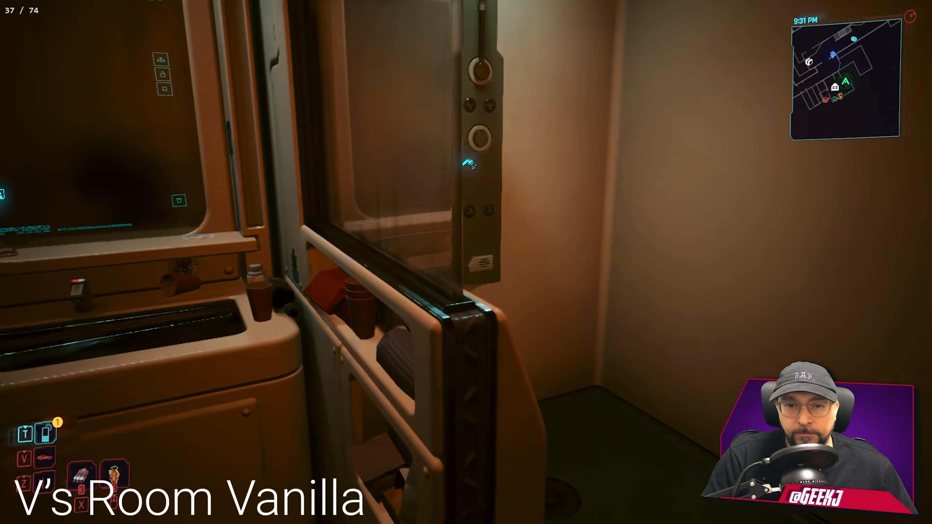
pyautogui.press('w')
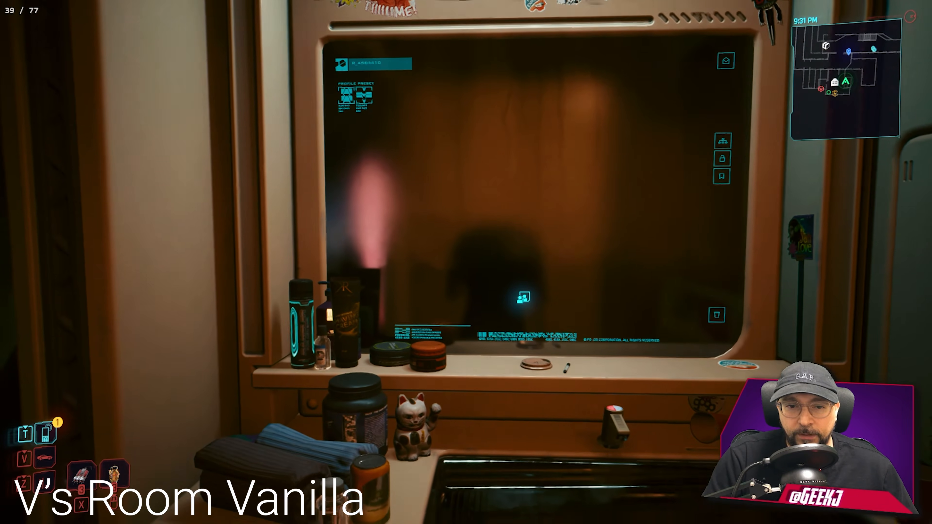
pyautogui.press('s')
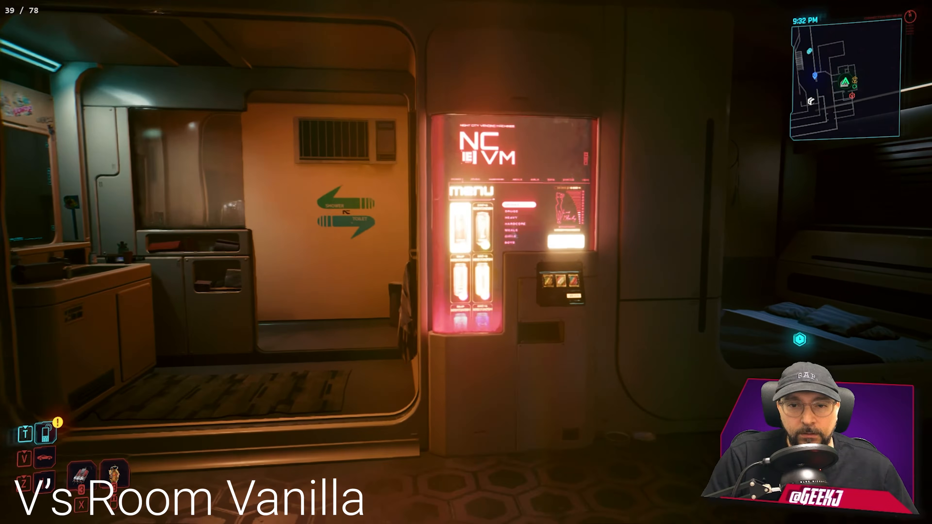
# - Inspect the glow of the vending machine on the surrounding walls and toward the bed from several distances
pyautogui.press('w')
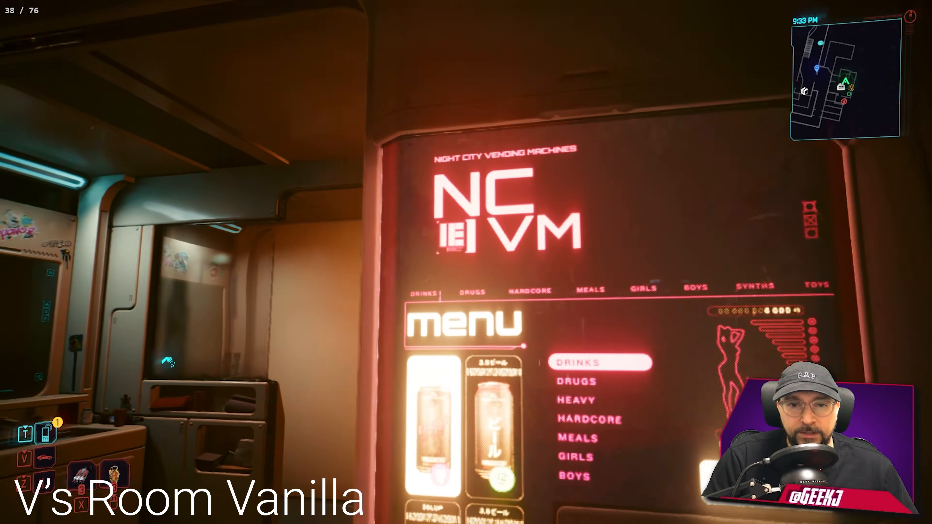
pyautogui.press('w')
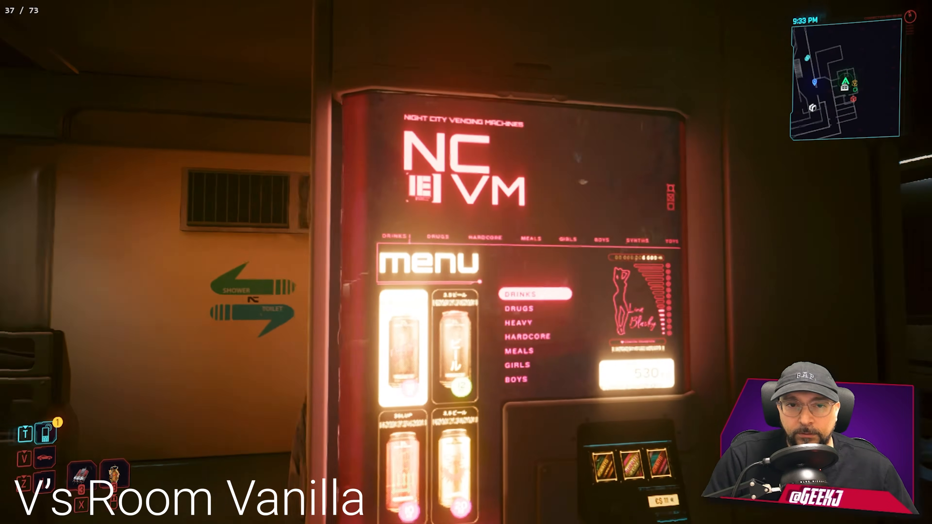
pyautogui.press('w')
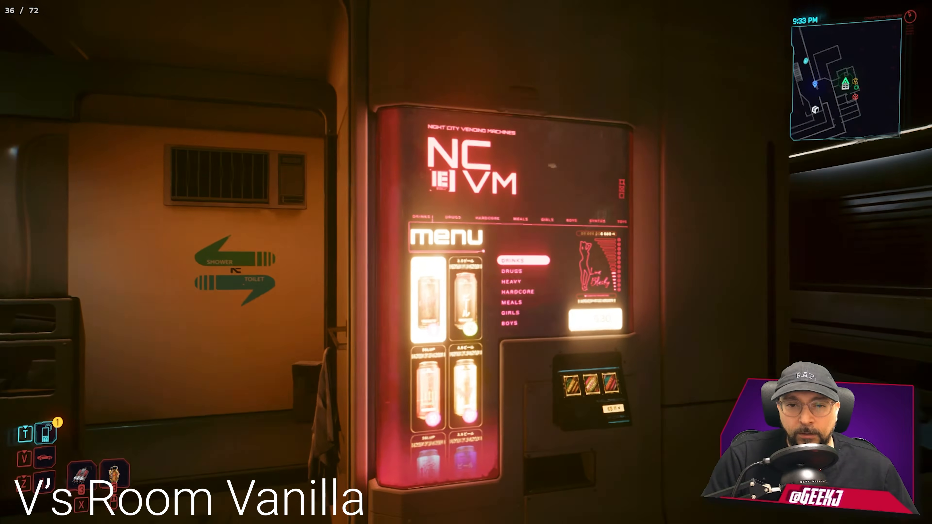
pyautogui.press('d')
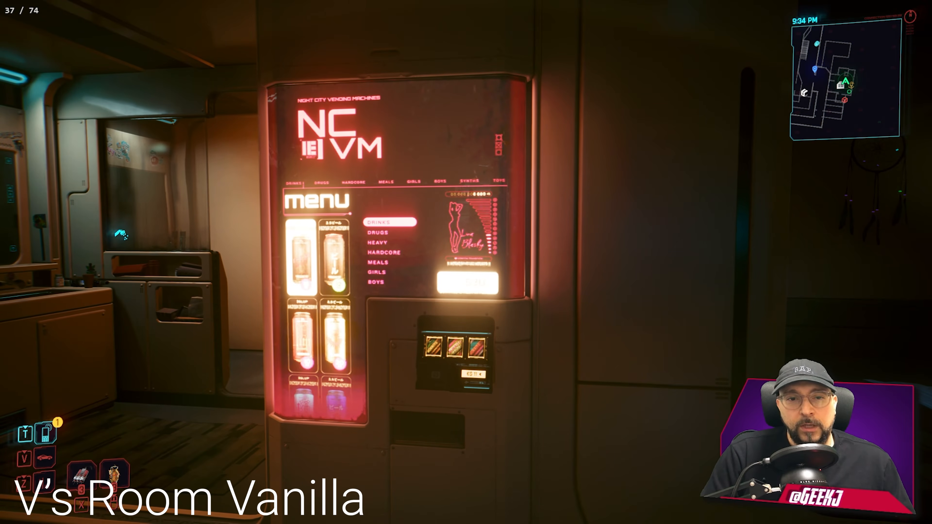
pyautogui.press('w')
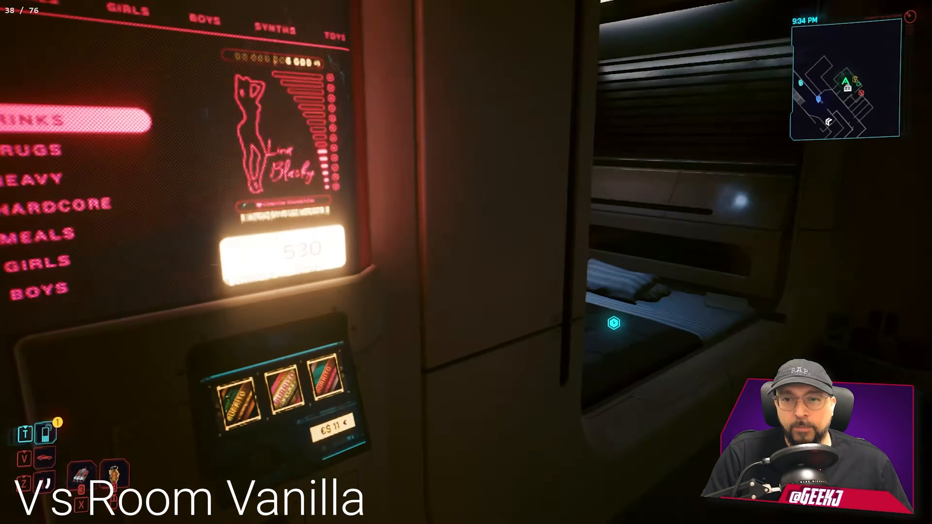
pyautogui.press('w')
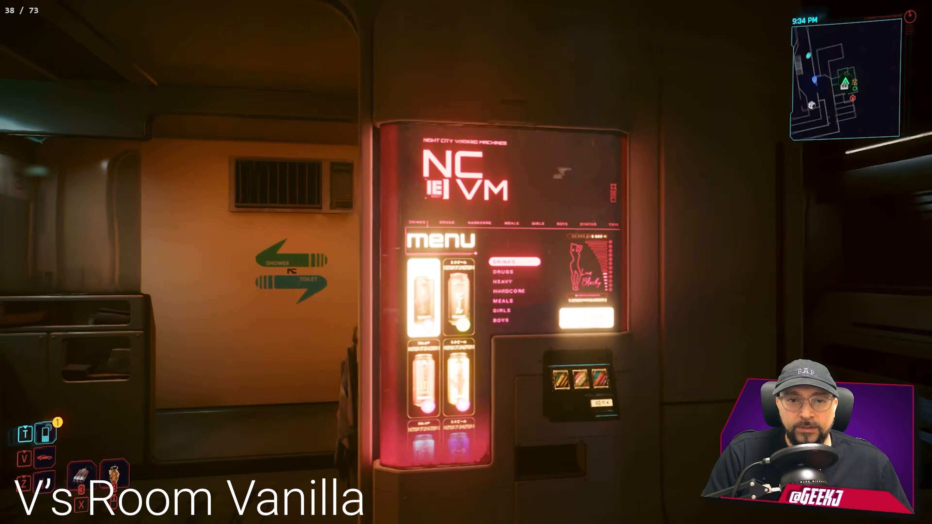
# - Examine the shower and toilet sign, the bathroom mirror and the view from the bathroom into the living area
pyautogui.press('w')
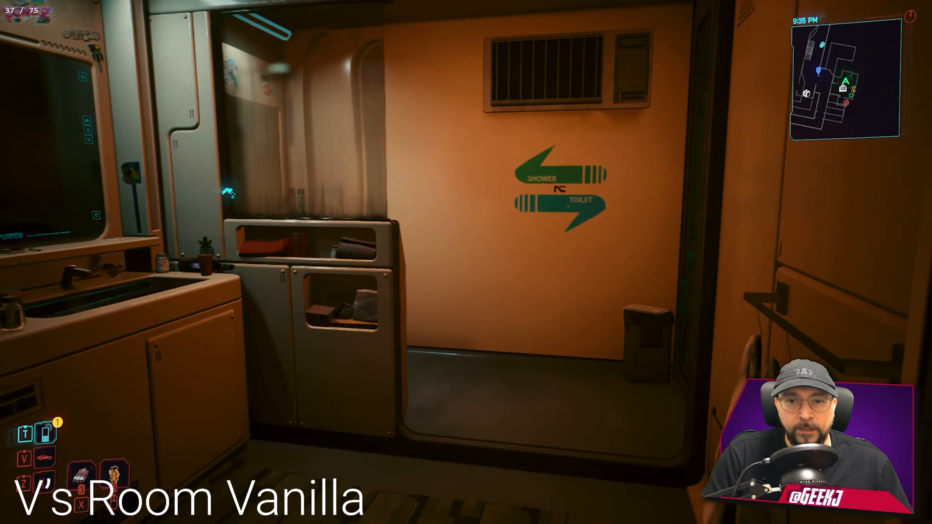
pyautogui.press('w')
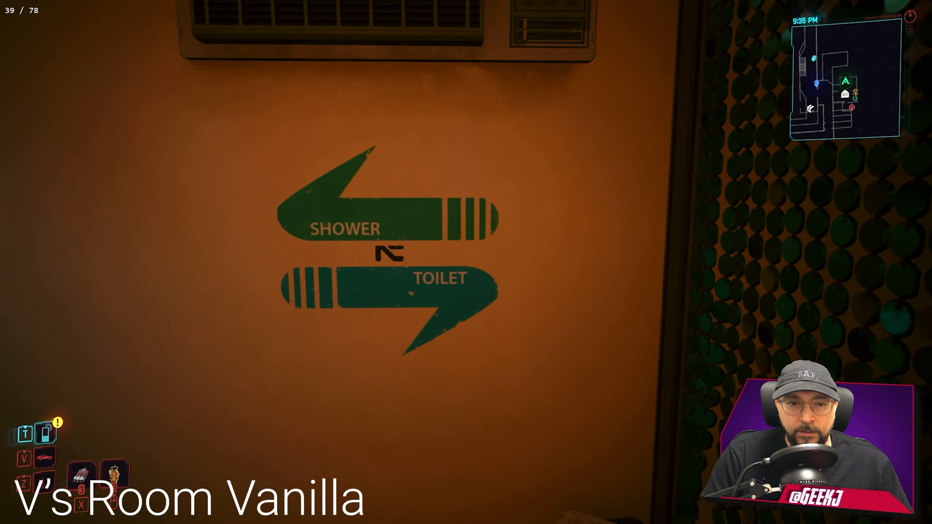
pyautogui.press('s')
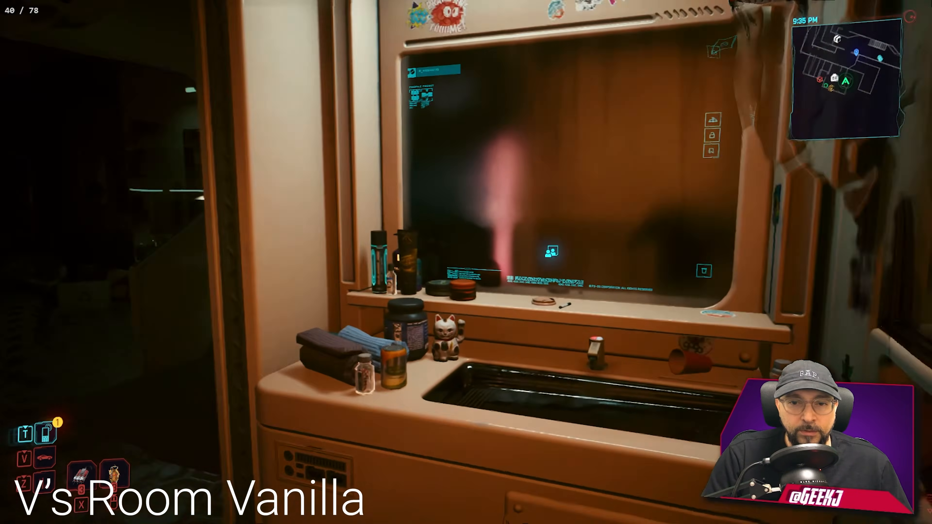
pyautogui.press('s')
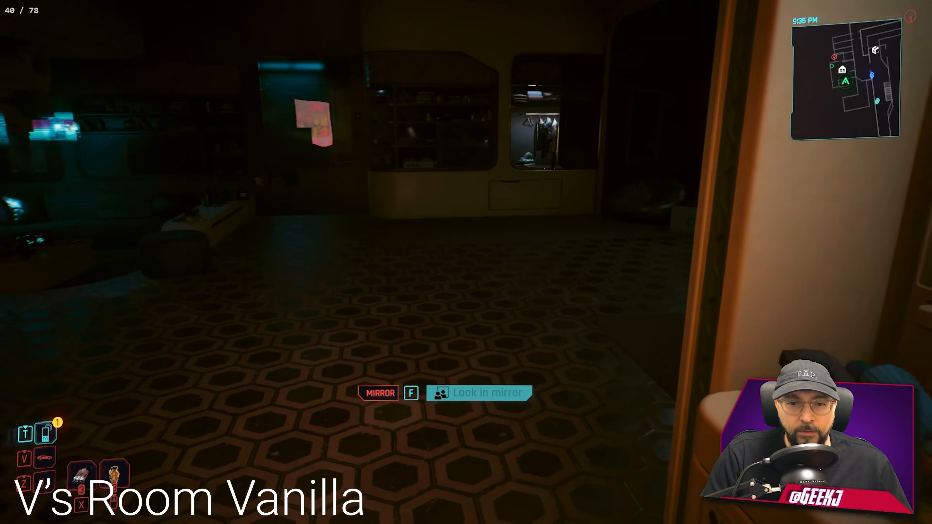
# - Return to the vending machine and examine its lit menu and nearby wall again from close up and farther back
pyautogui.press('w')
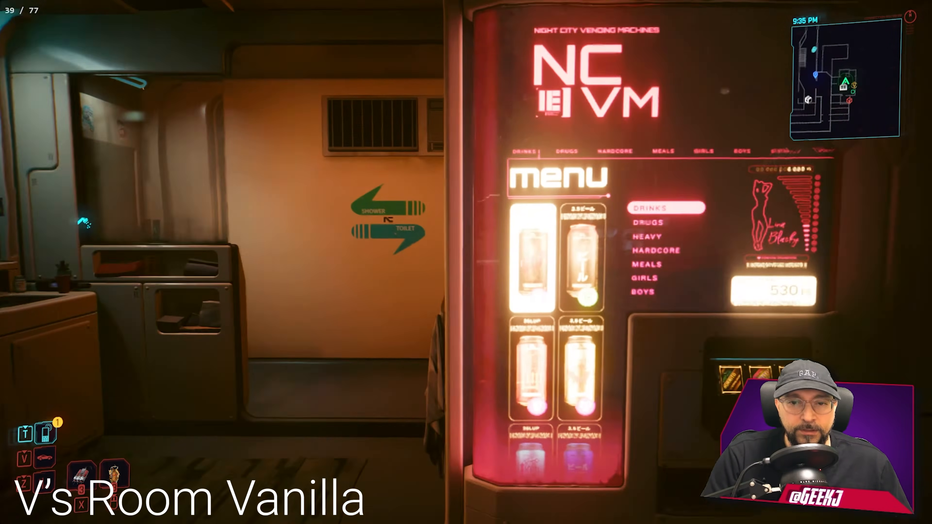
pyautogui.press('w')
pyautogui.press('s')
pyautogui.press('w')
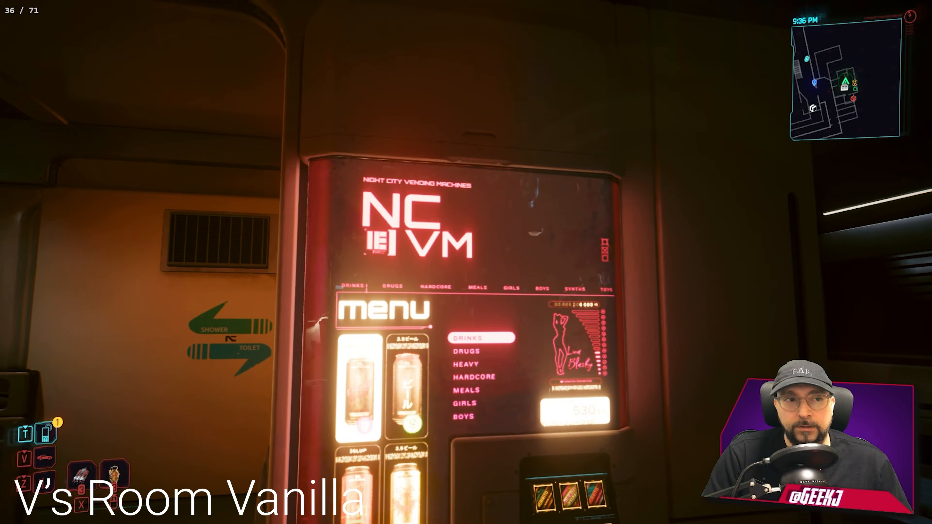
# - Finish viewing the vending machine up close and quit Cyberpunk 2077
pyautogui.press('s')
pyautogui.press('w')
pyautogui.press('Escape')
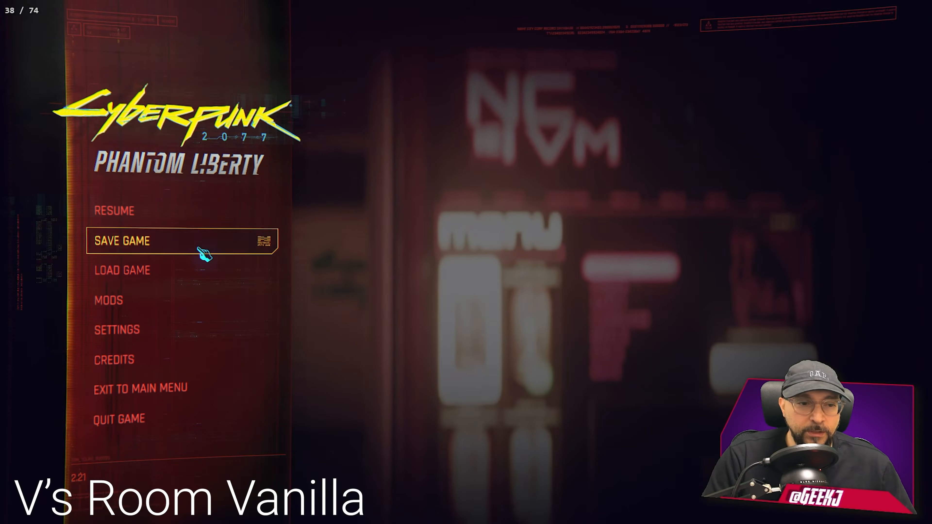
pyautogui.click(136, 422)
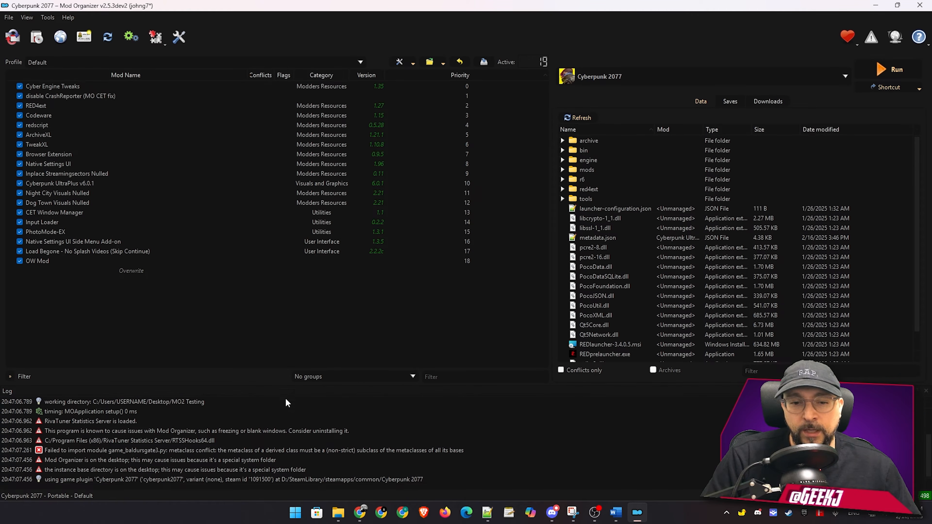
# - Switch to the browser and review the description and files of the High Res Architecture - V's Apartment mod on Nexus Mods
pyautogui.click(362, 513)
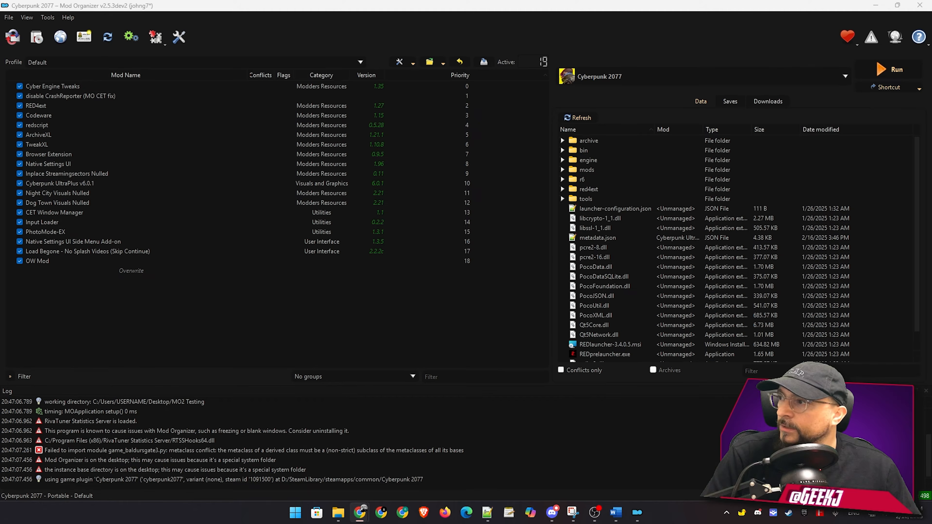
pyautogui.moveTo(558, 158); pyautogui.dragTo(415, 1)
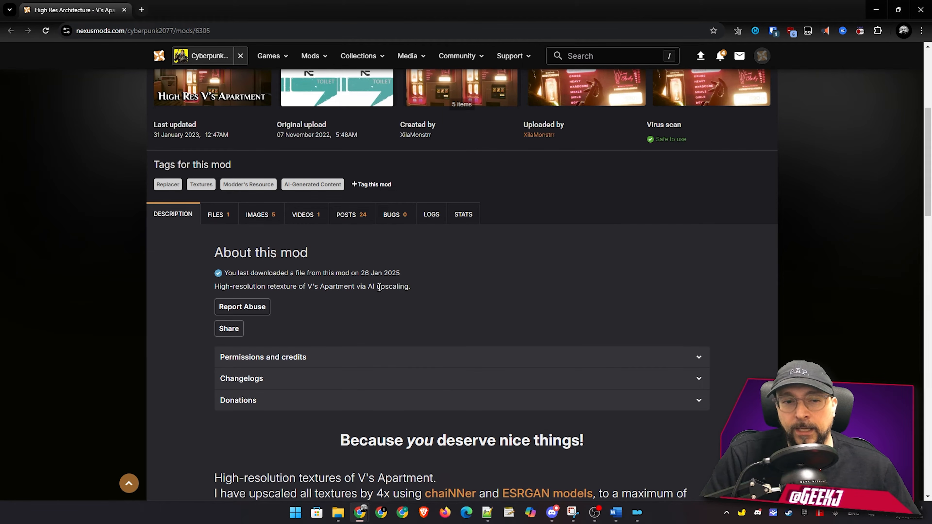
pyautogui.click(213, 217)
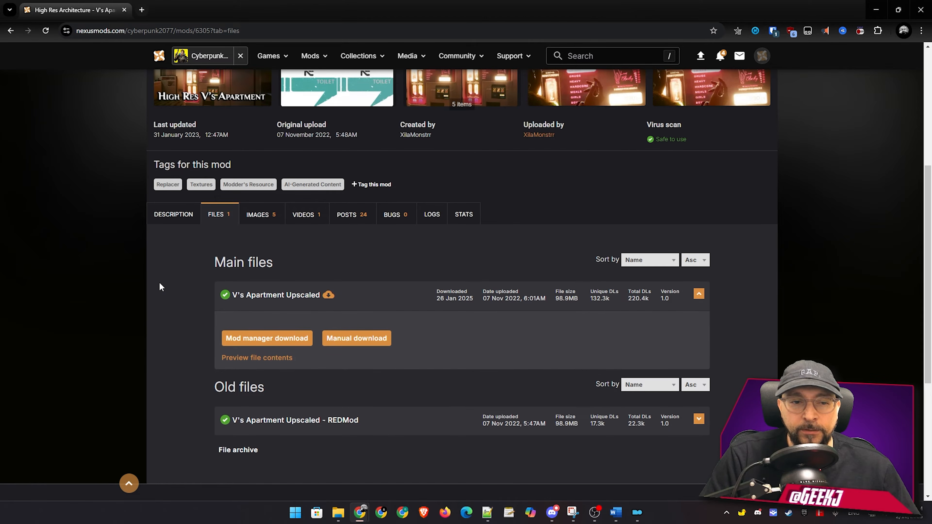
pyautogui.scroll(-1, 159, 287)
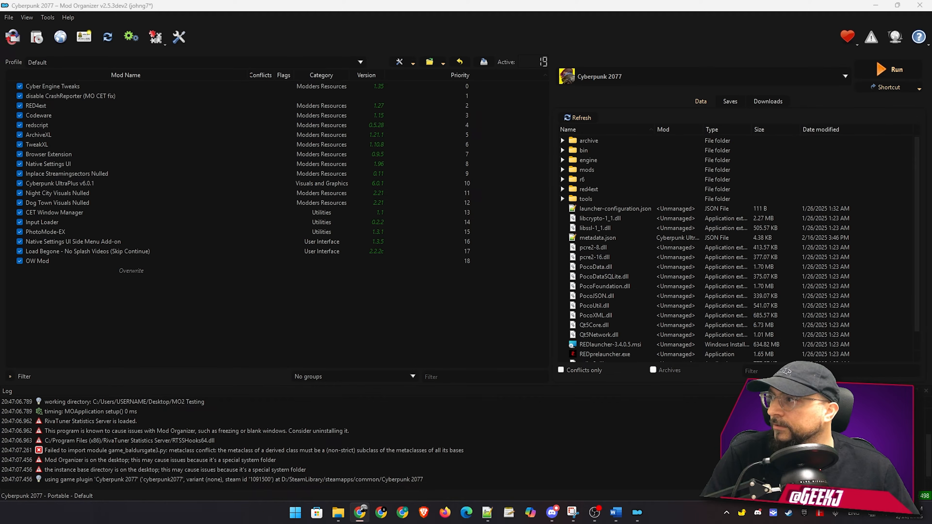
# - Review the description and files of the V's Apartment Vending Machine - ULTRA HD - Handcrafted mod on Nexus Mods
pyautogui.moveTo(931, 228); pyautogui.dragTo(389, 1)
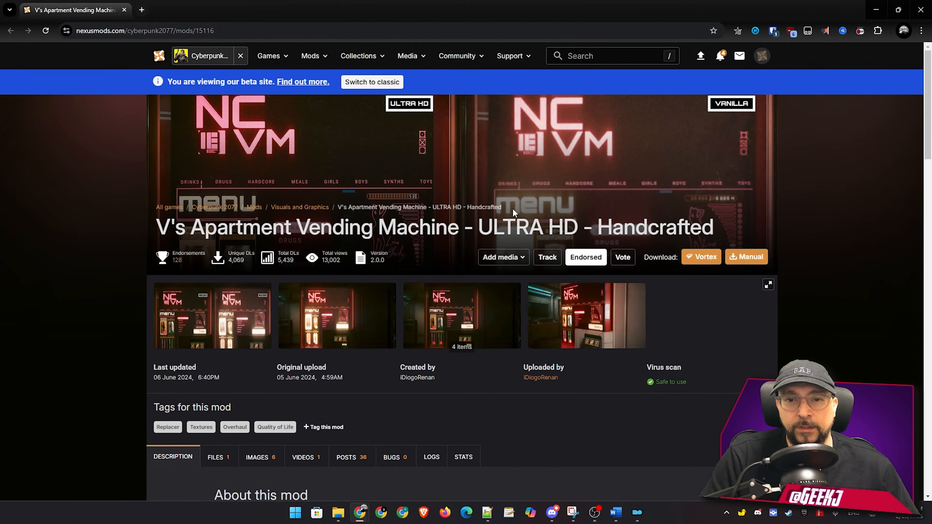
pyautogui.scroll(-8, 296, 395)
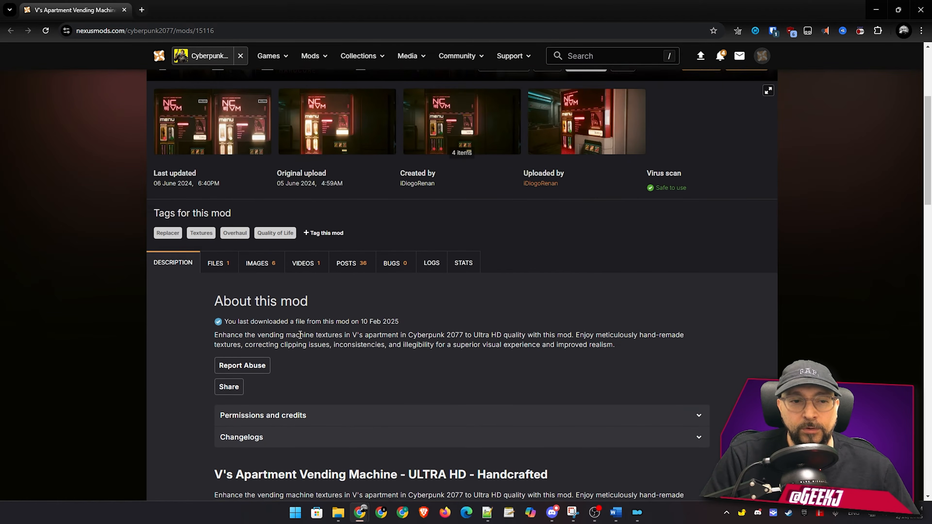
pyautogui.click(221, 118)
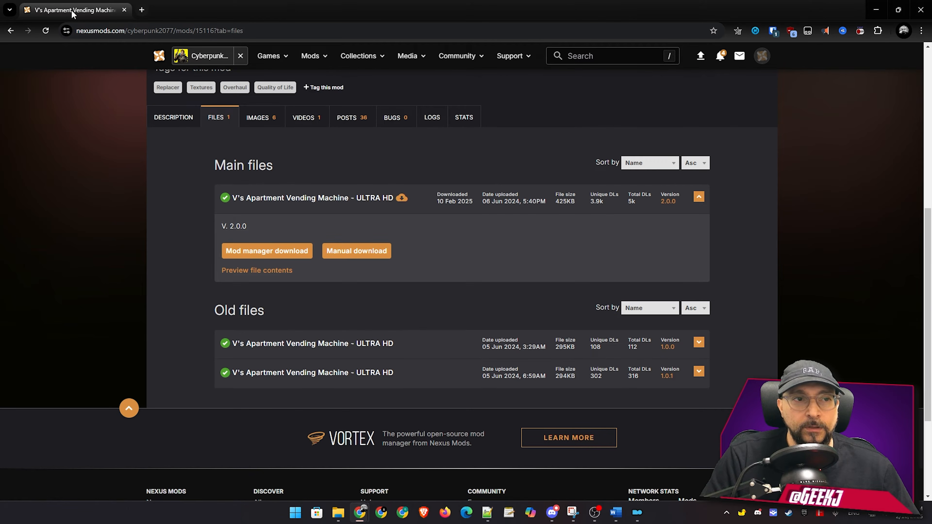
pyautogui.moveTo(70, 17); pyautogui.dragTo(931, 47)
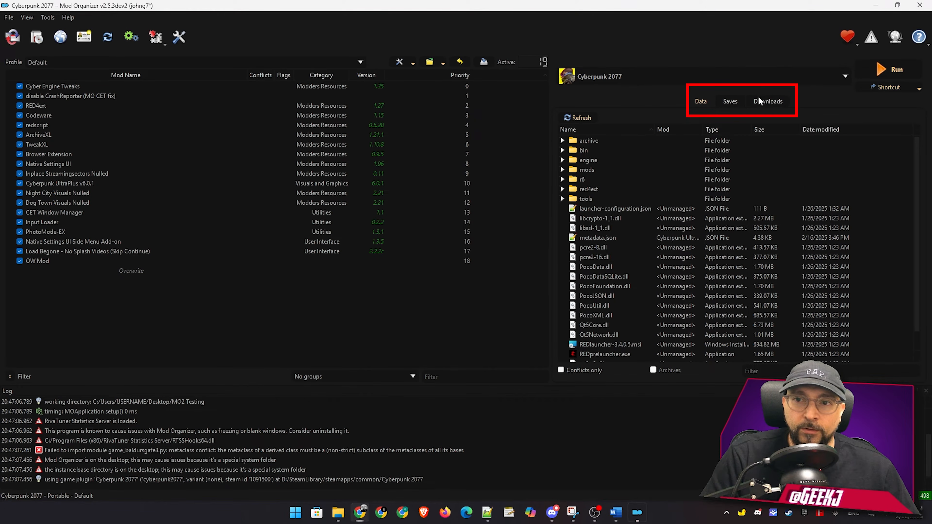
# - Display the downloaded mod archives in Mod Organizer and filter them by "apar"
pyautogui.click(768, 100)
pyautogui.click(774, 372)
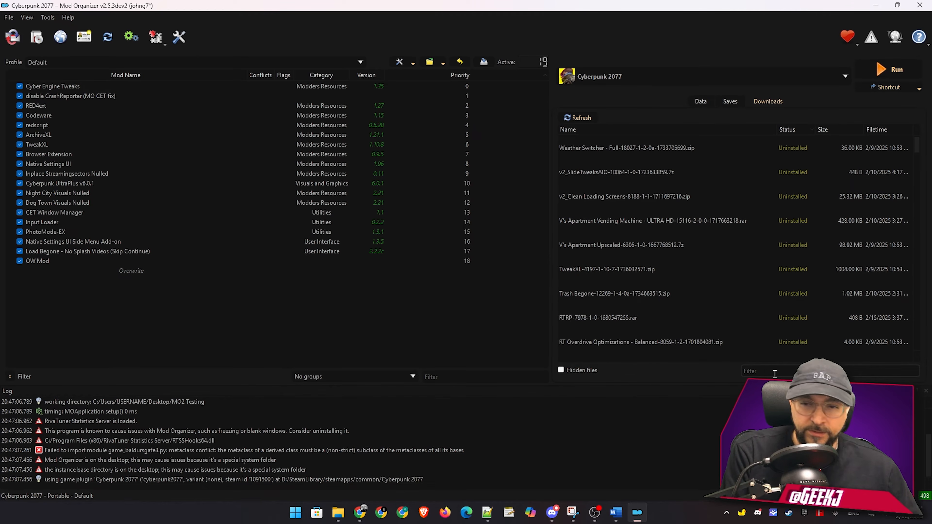
pyautogui.write('apar')
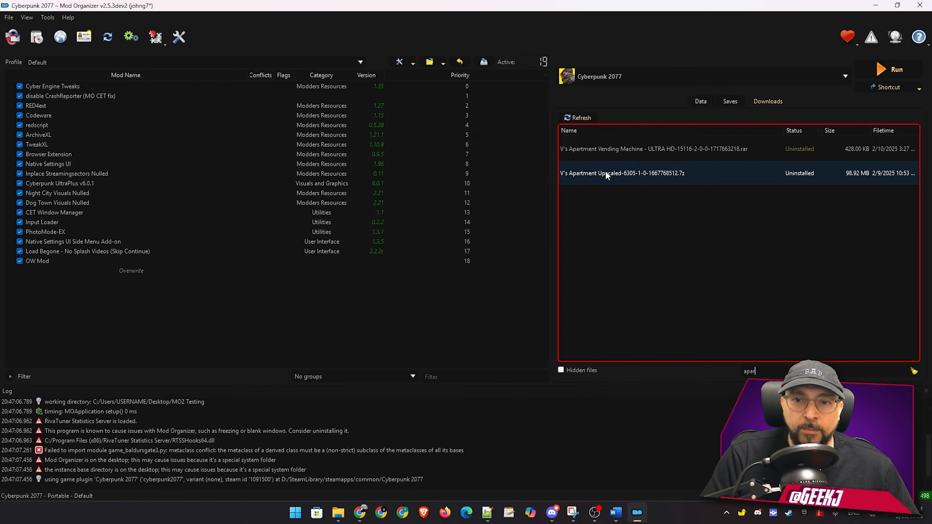
# - Install the V's Apartment Upscaled archive manually under the name V's Apartment Upscaled and place it above OW Mod in the load order
pyautogui.doubleClick(626, 173)
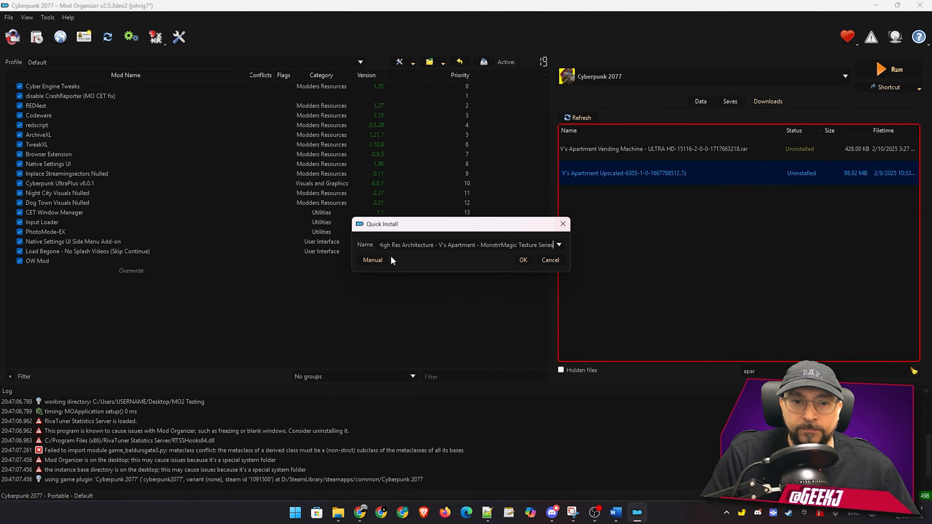
pyautogui.click(372, 260)
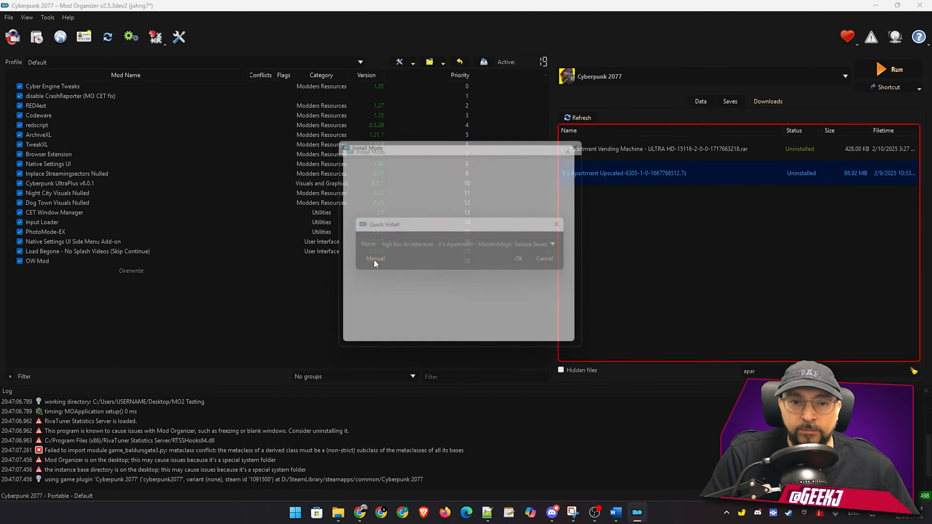
pyautogui.click(510, 327)
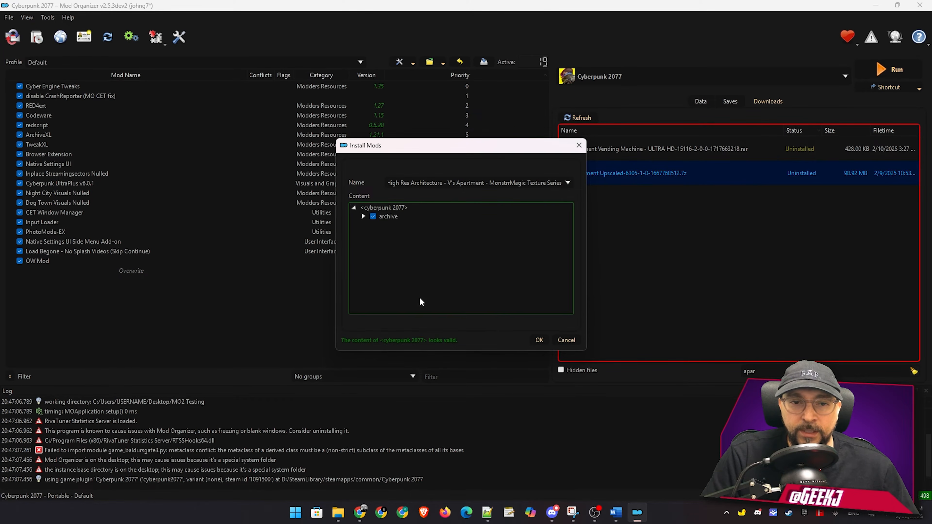
pyautogui.click(567, 182)
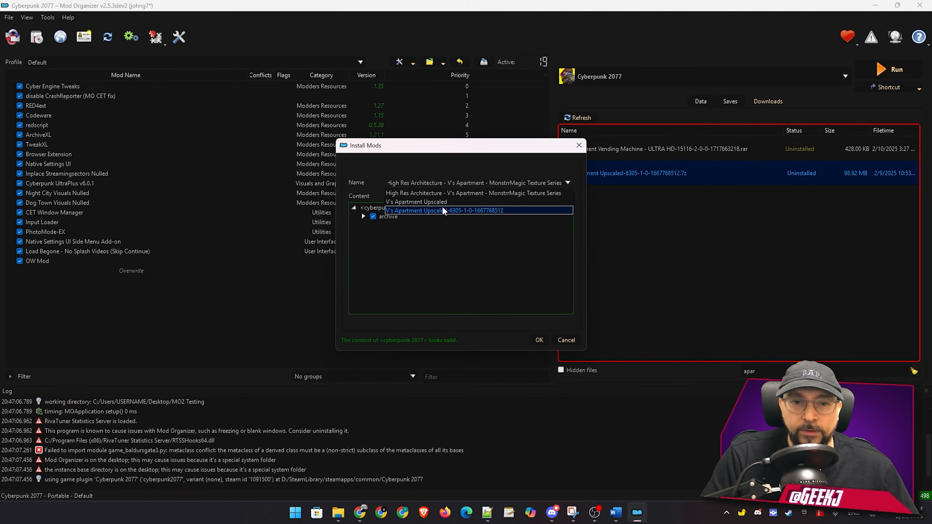
pyautogui.click(404, 201)
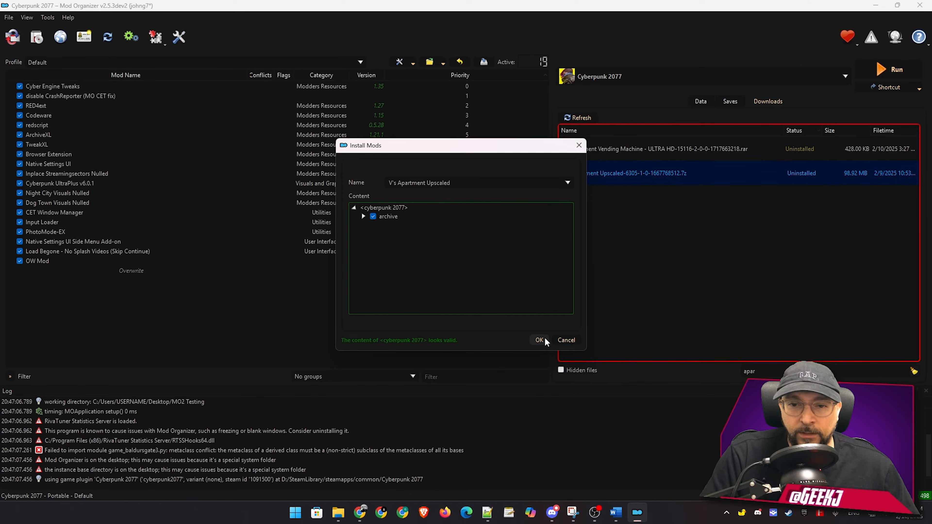
pyautogui.click(538, 340)
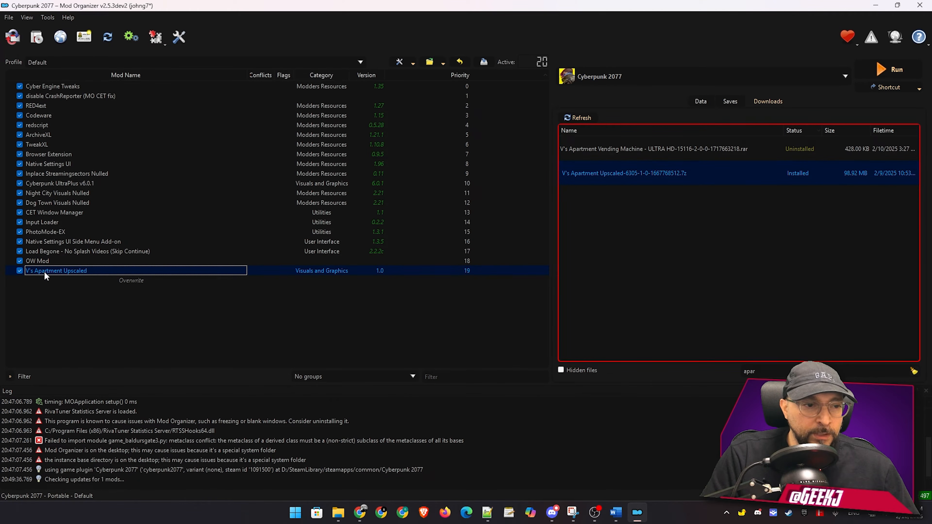
pyautogui.moveTo(39, 270); pyautogui.dragTo(85, 258)
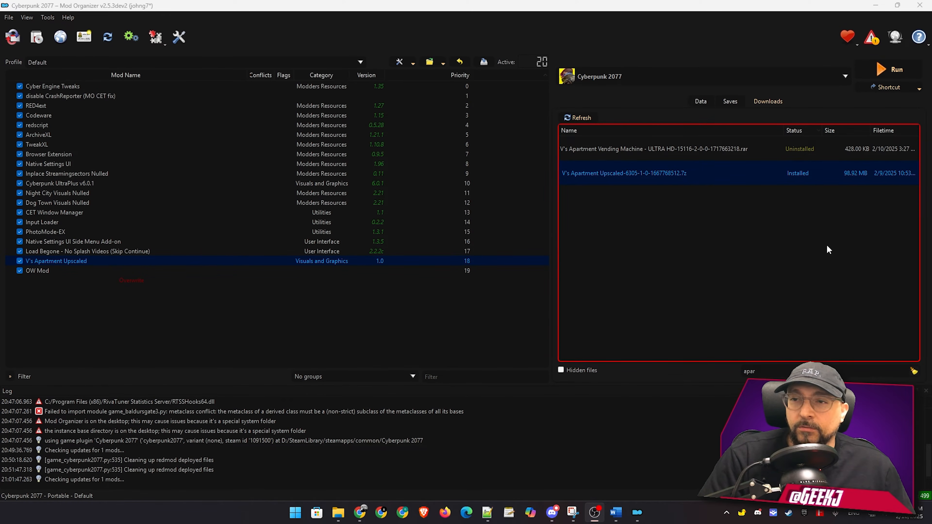
# - Launch Cyberpunk 2077 with the installed mods and load the saved game at V's apartment
pyautogui.click(894, 69)
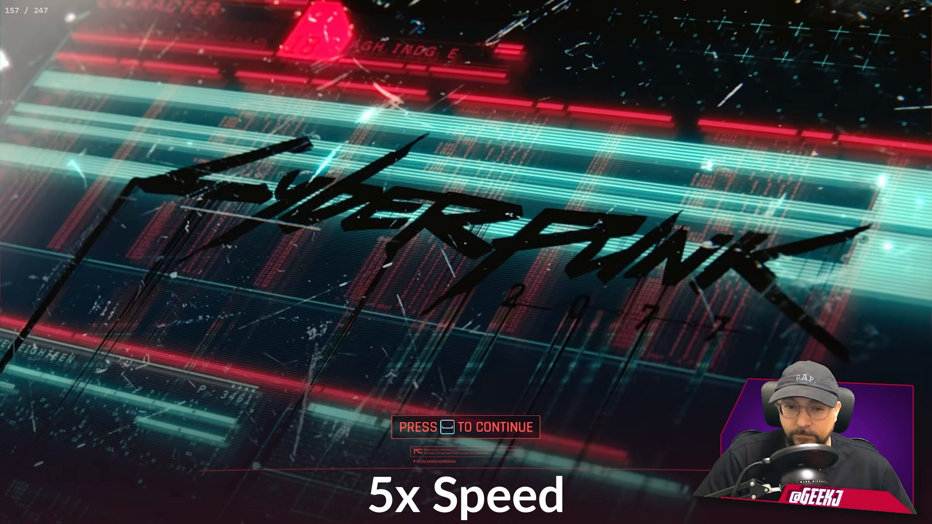
pyautogui.press('space')
pyautogui.click(121, 203)
pyautogui.click(379, 139)
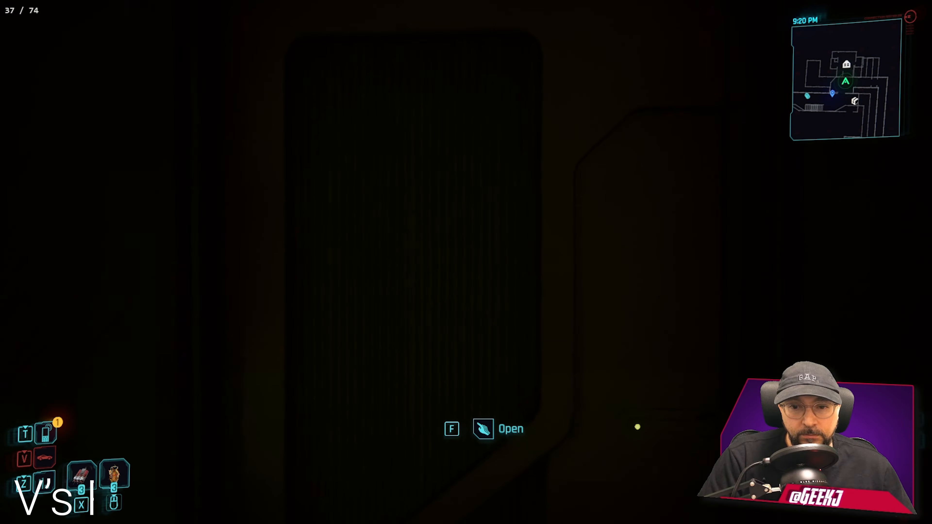
# - Enter V's apartment and examine the textures around the counter, bathroom sink and mirror, shower and toilet sign, and shower wall
pyautogui.press('w')
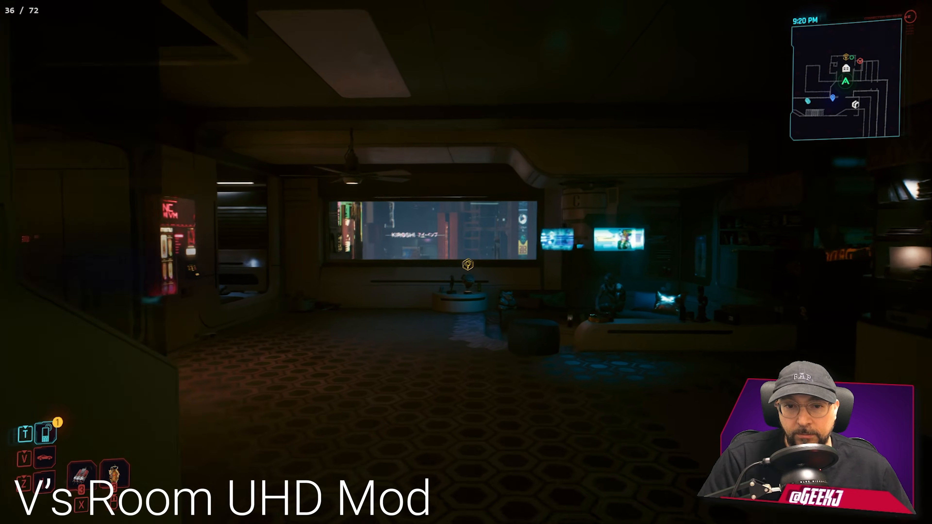
pyautogui.press('w')
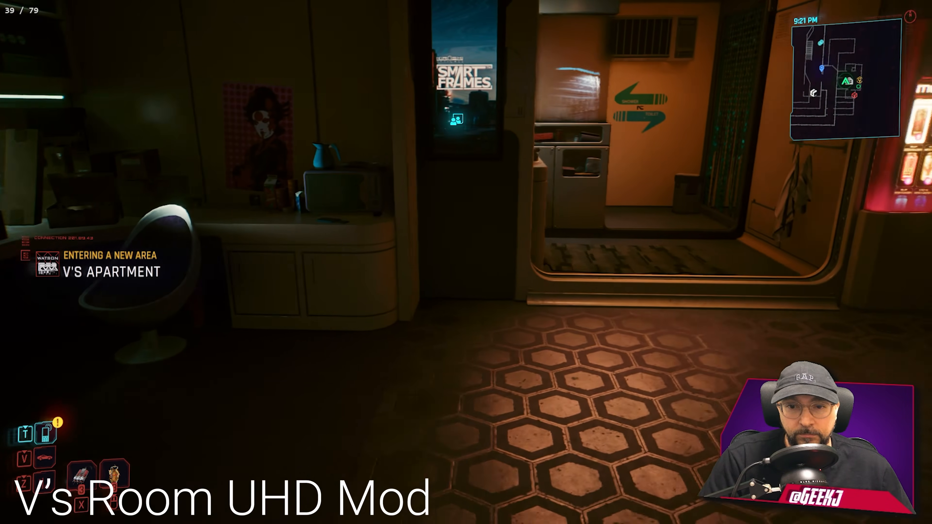
pyautogui.press('w')
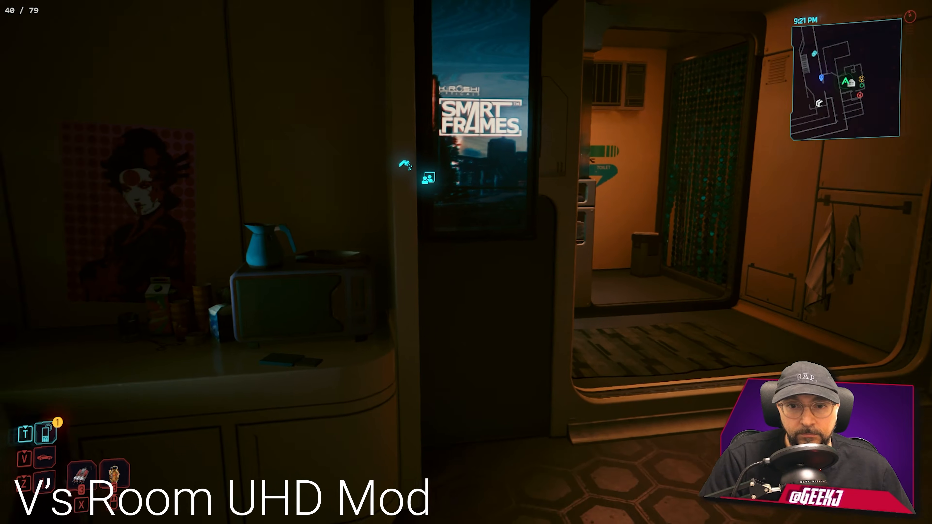
pyautogui.press('w')
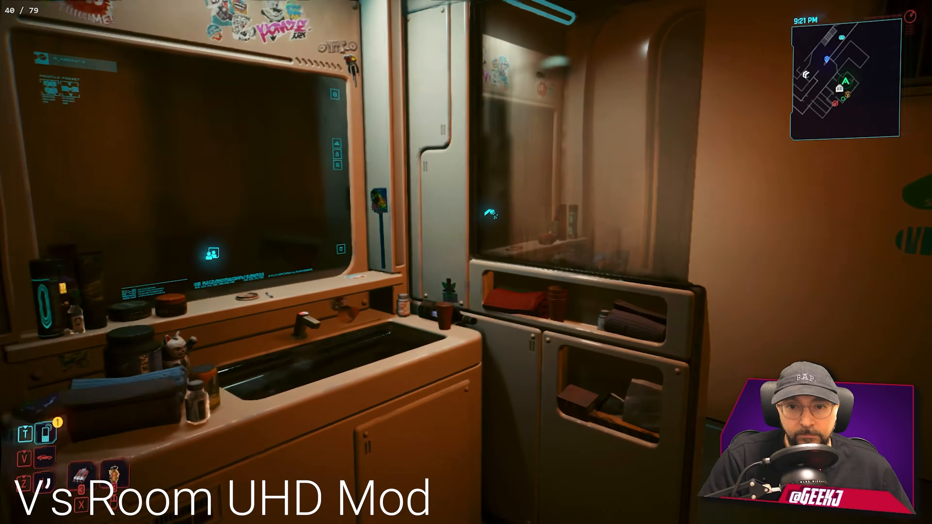
pyautogui.press('w')
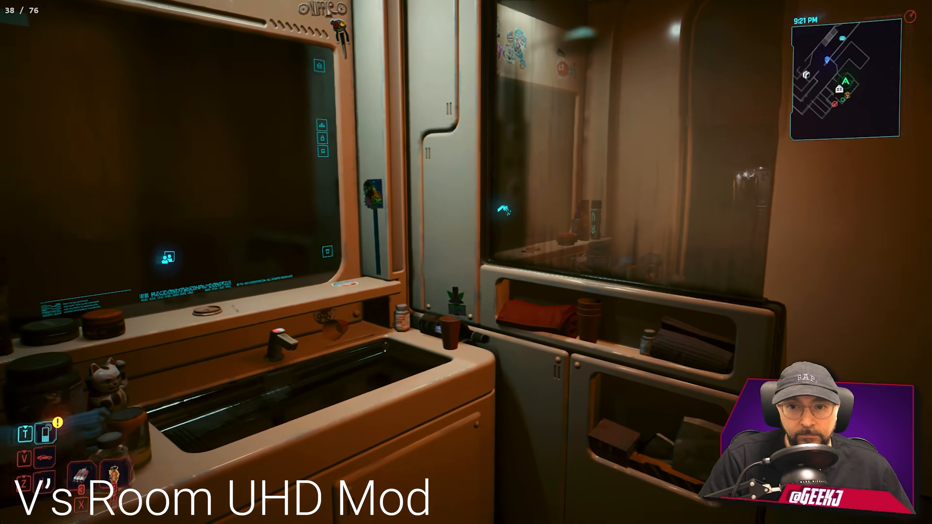
pyautogui.press('w')
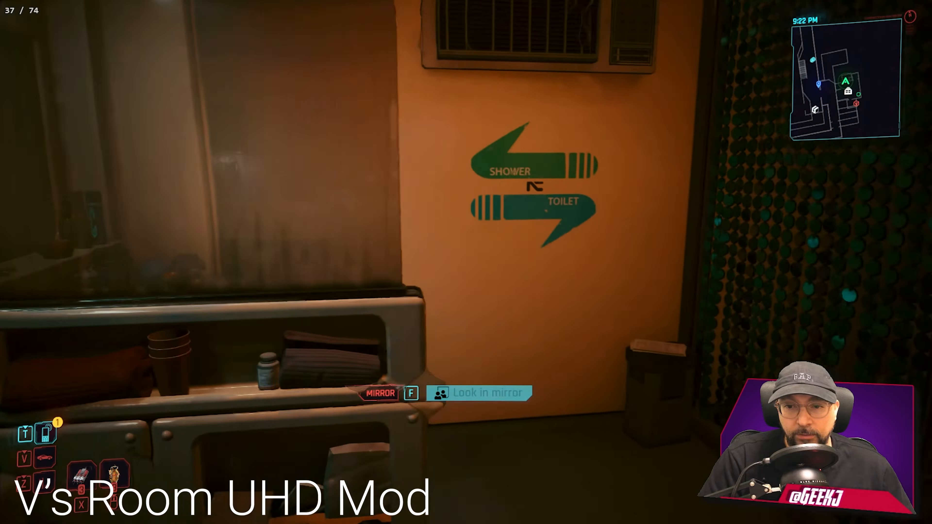
pyautogui.press('w')
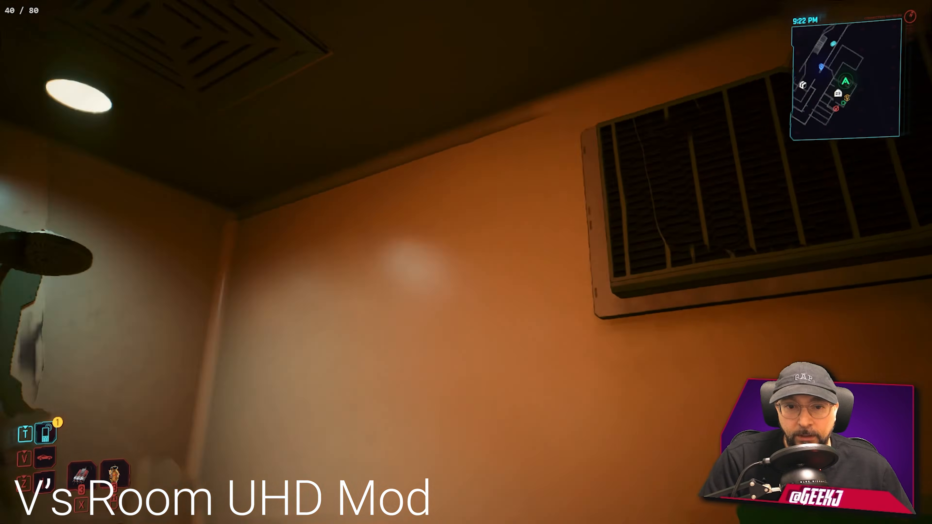
pyautogui.press('w')
# - Examine the textures of the lounge, the display shelves and the stash room's weapon walls, and return to the main room
pyautogui.press('w')
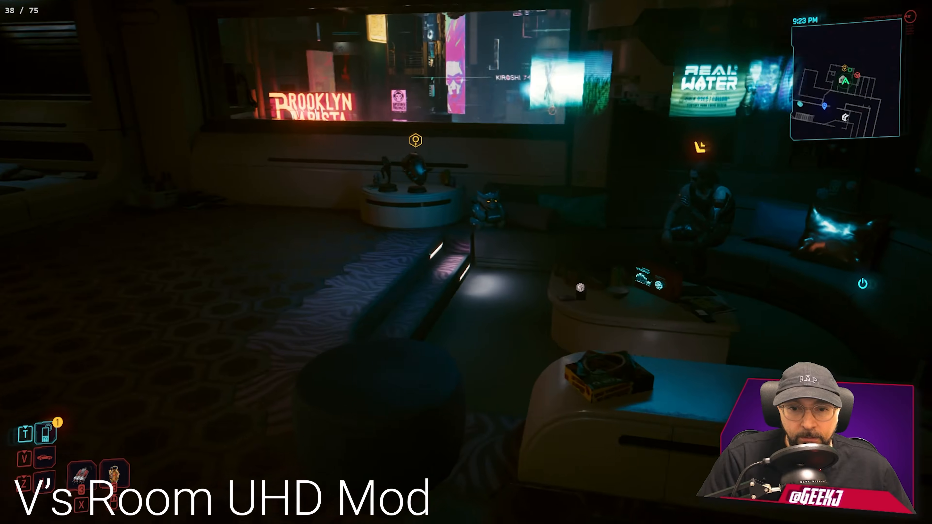
pyautogui.press('w')
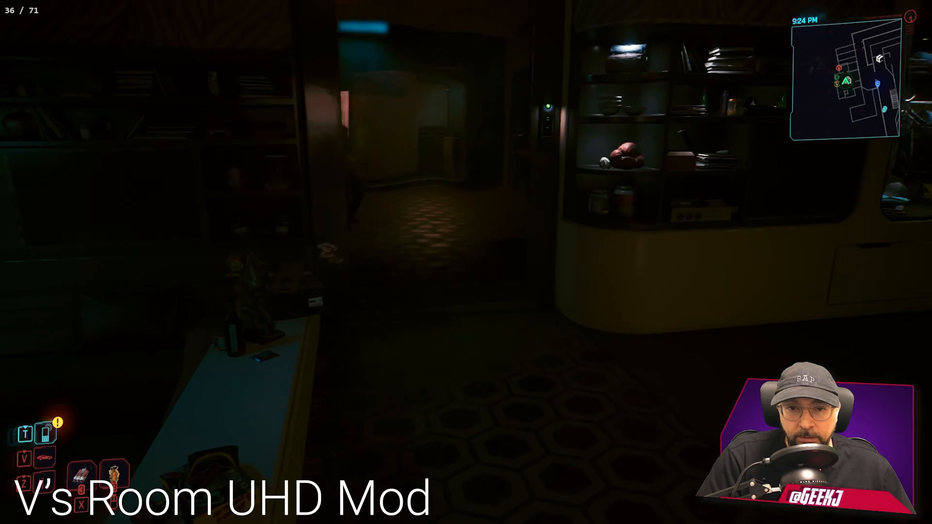
pyautogui.press('w')
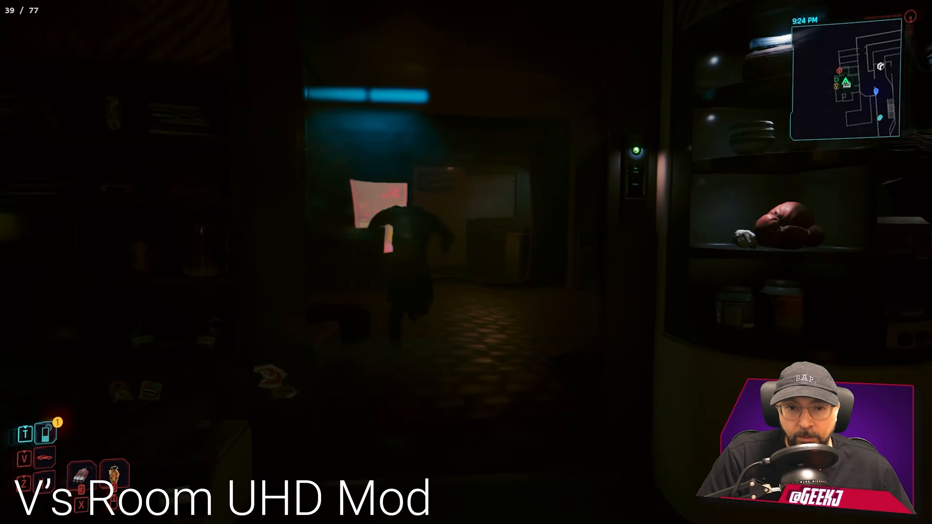
pyautogui.press('w')
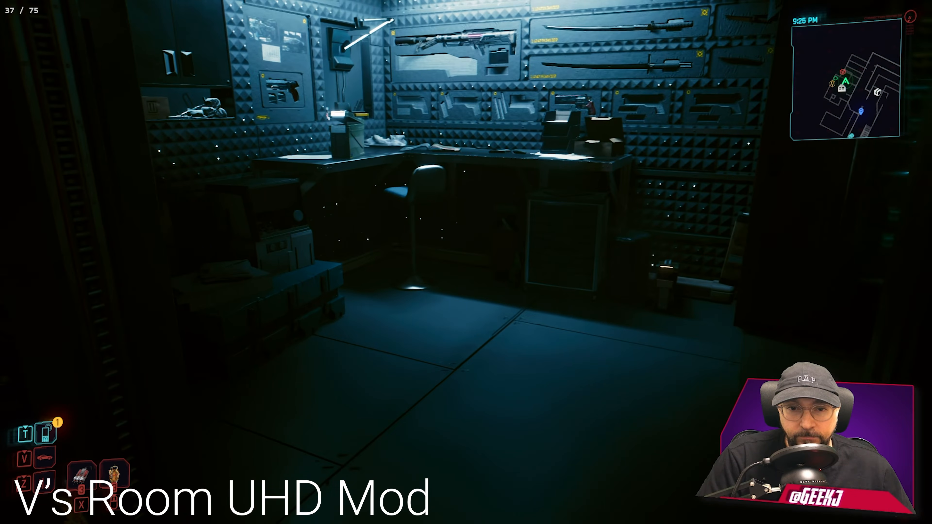
pyautogui.press('w')
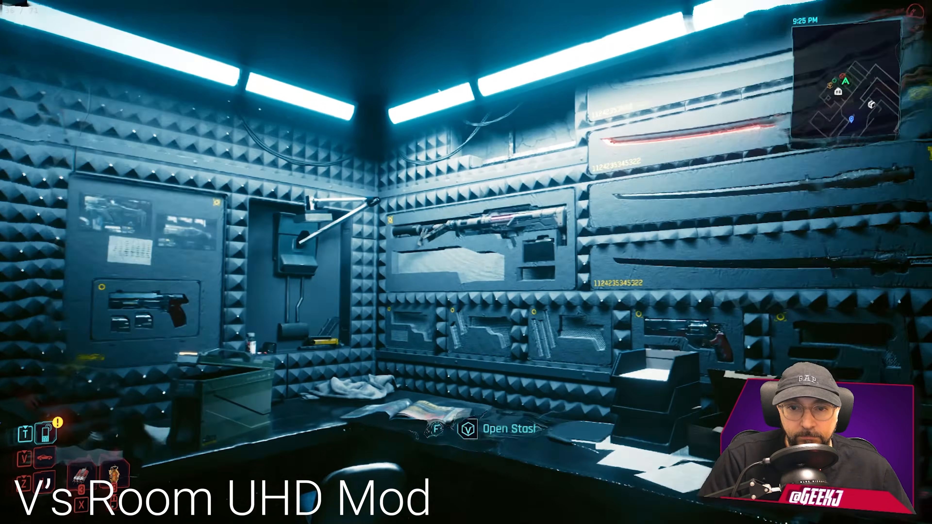
pyautogui.press('w')
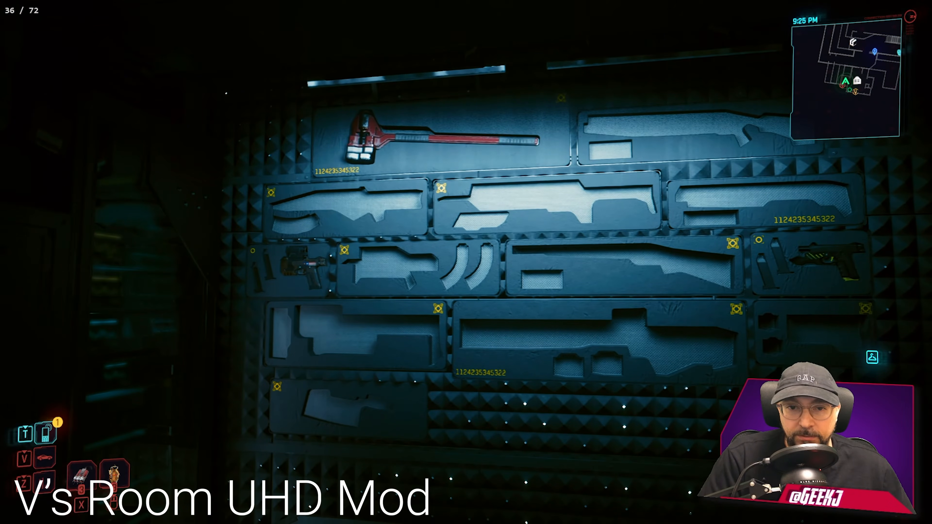
pyautogui.press('w')
pyautogui.press('w')
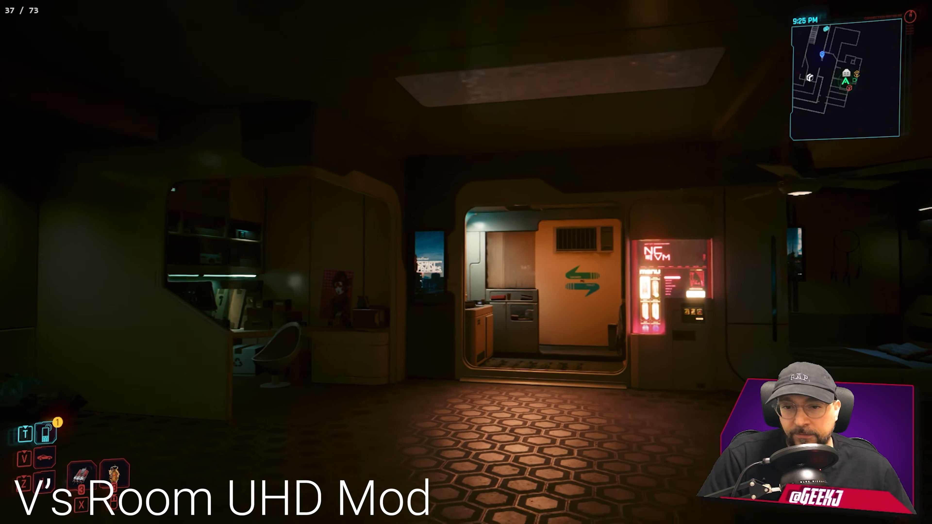
# - Examine the textures of the desk area, lounge, bed and vending machine in V's apartment, and quit the game
pyautogui.press('w')
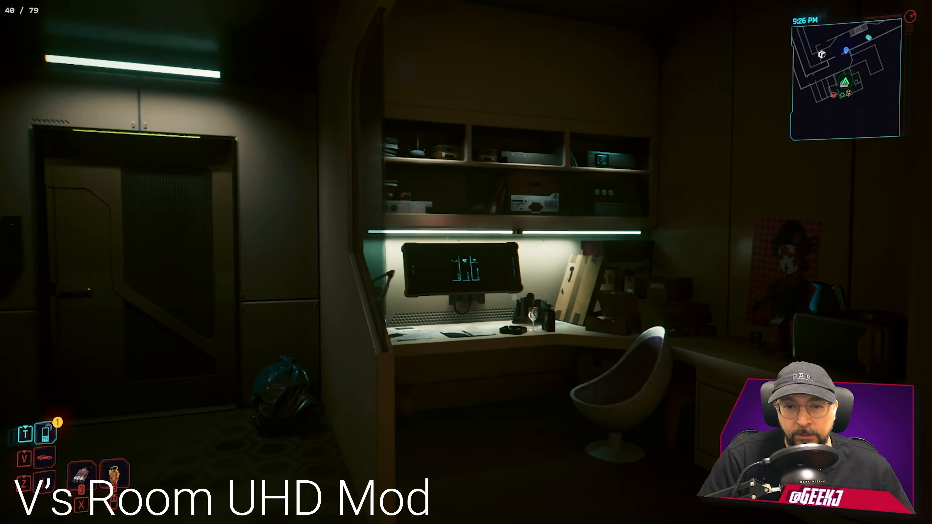
pyautogui.press('w')
pyautogui.press('w')
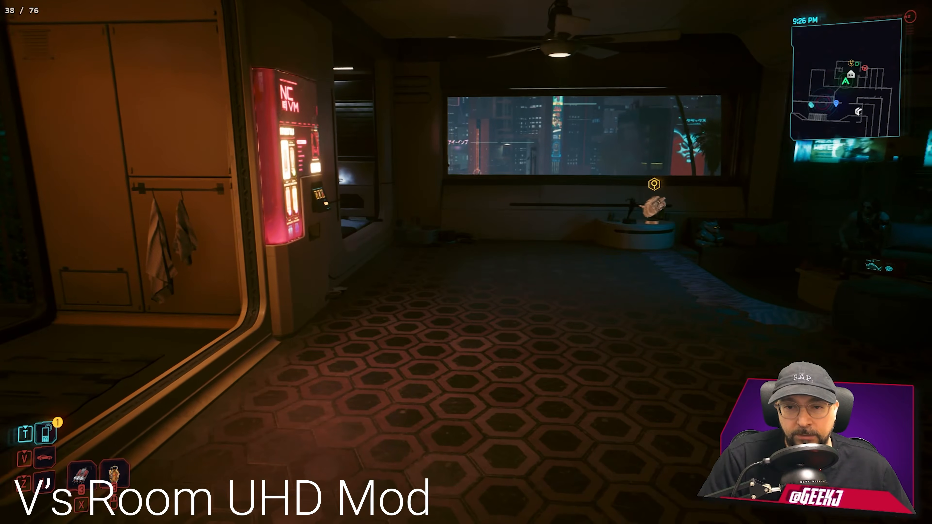
pyautogui.press('w')
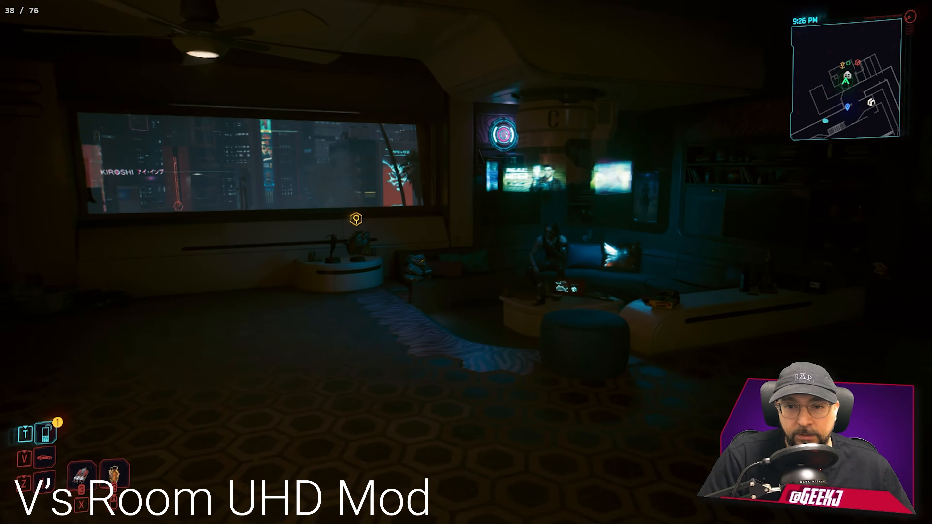
pyautogui.press('w')
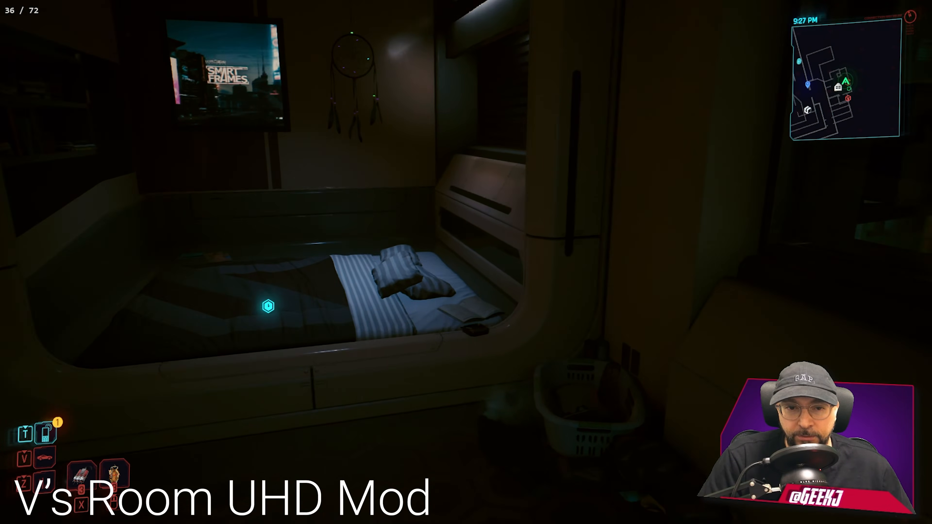
pyautogui.press('w')
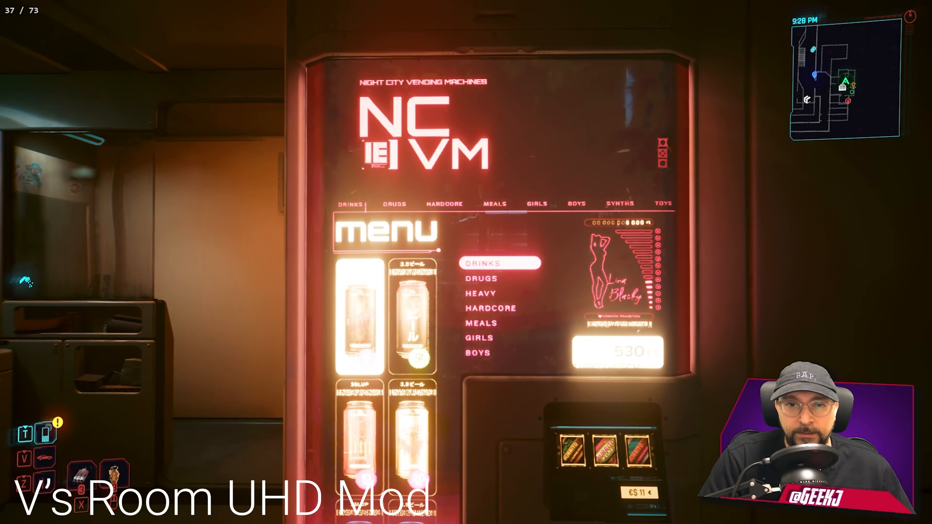
pyautogui.press('s')
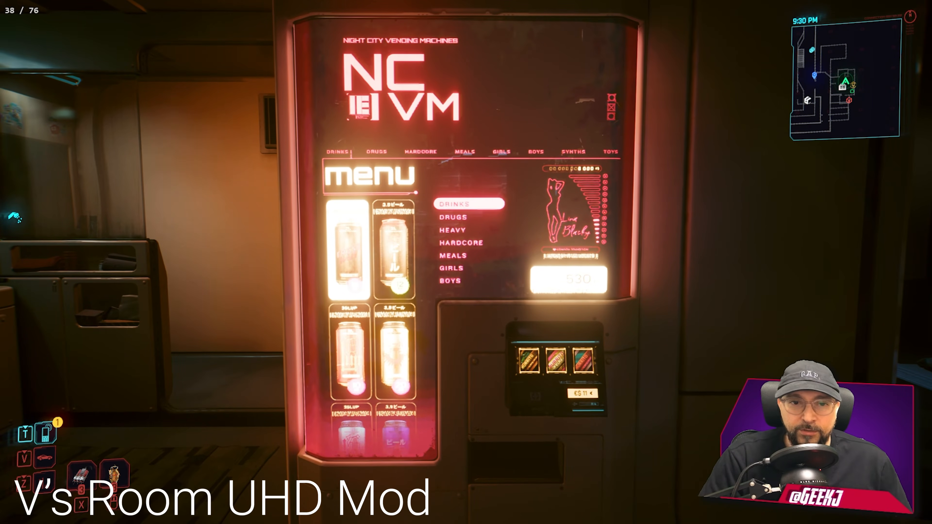
pyautogui.press('Escape')
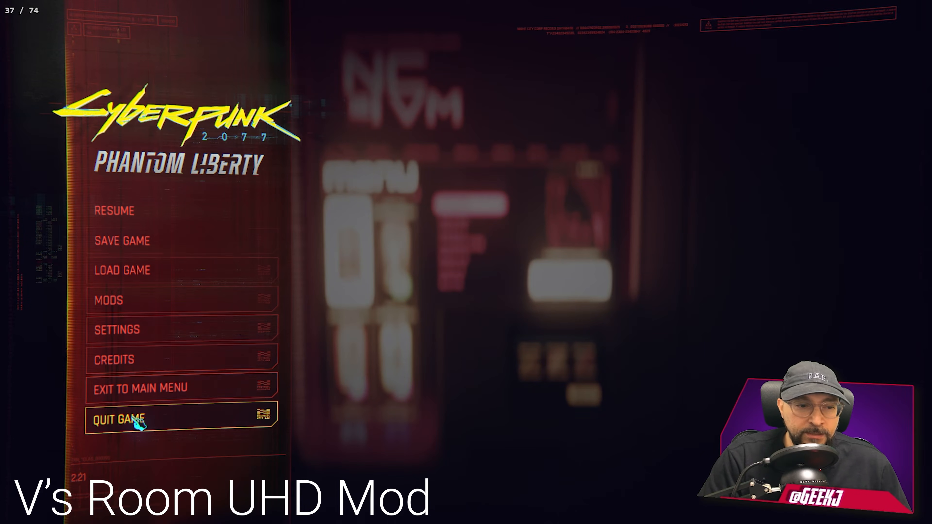
pyautogui.click(138, 421)
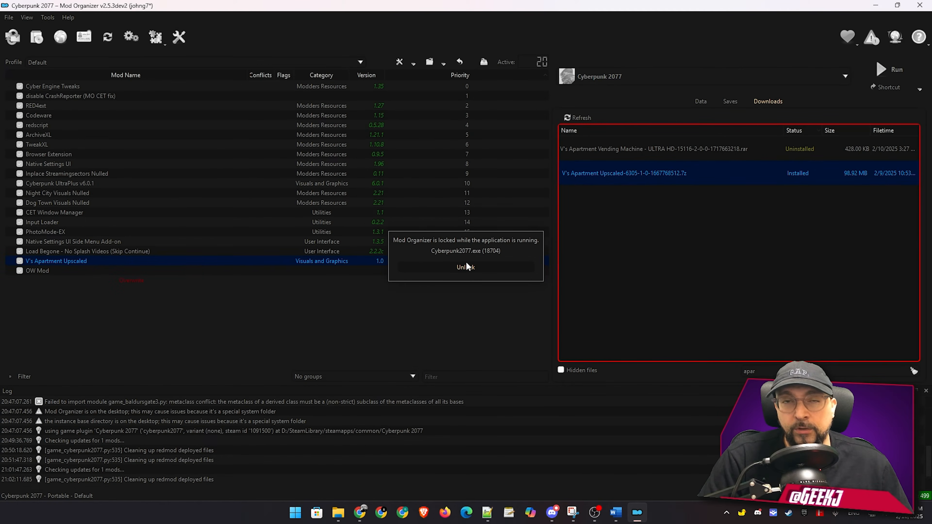
# - Install the V's Apartment Vending Machine archive manually under the name V's Apartment Vending Machine - ULTRA HD
pyautogui.doubleClick(628, 150)
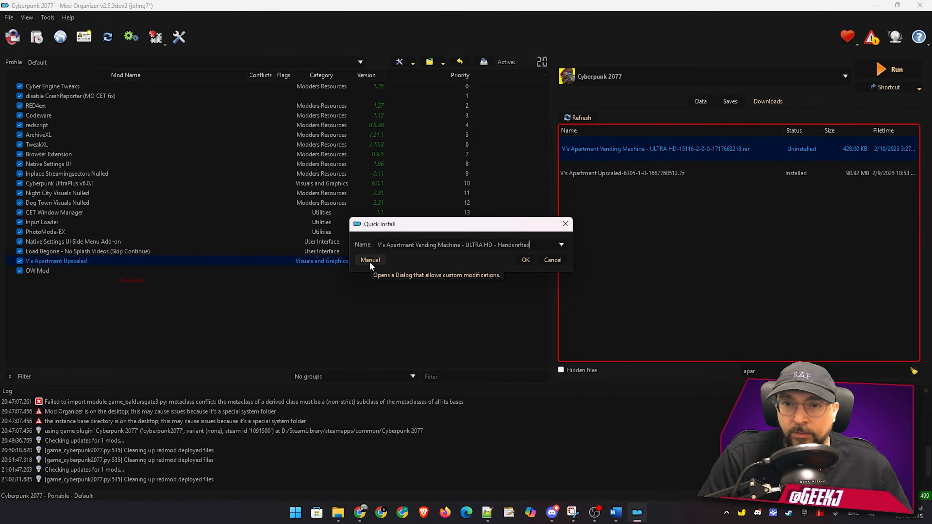
pyautogui.click(370, 260)
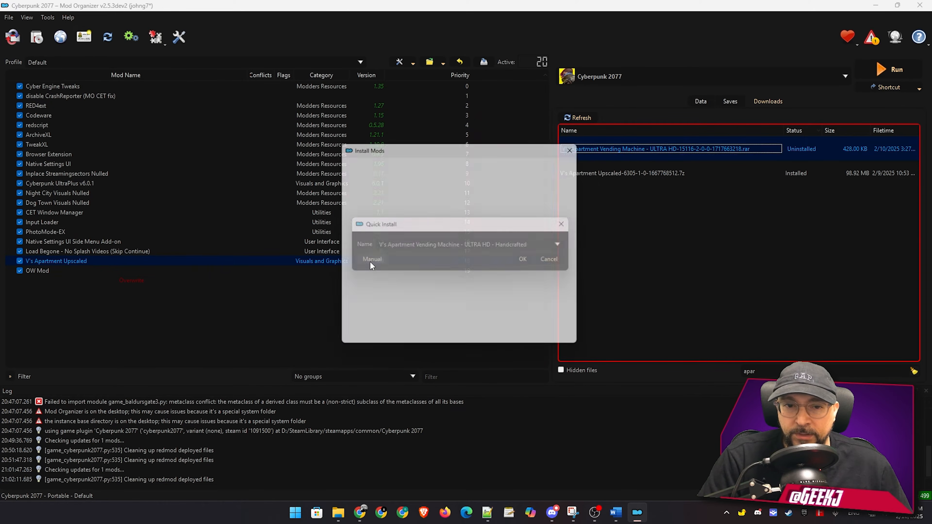
pyautogui.click(568, 184)
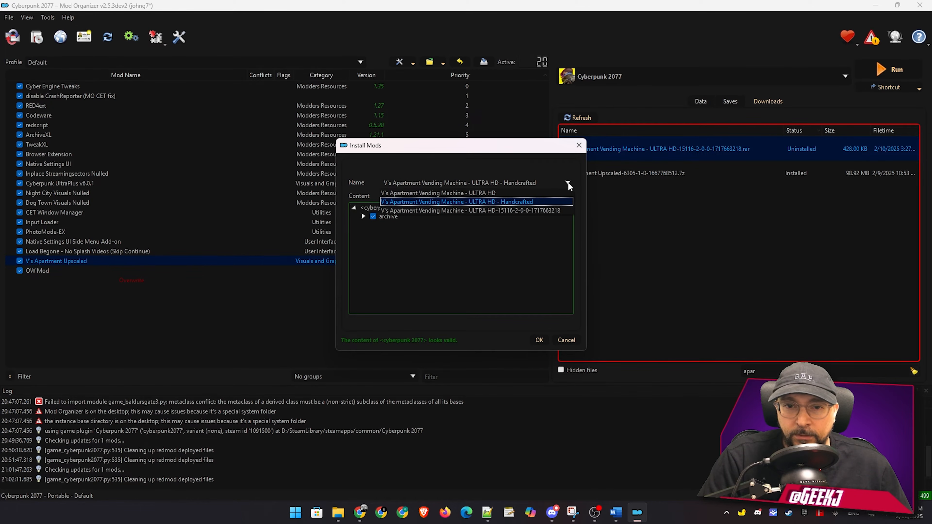
pyautogui.click(483, 192)
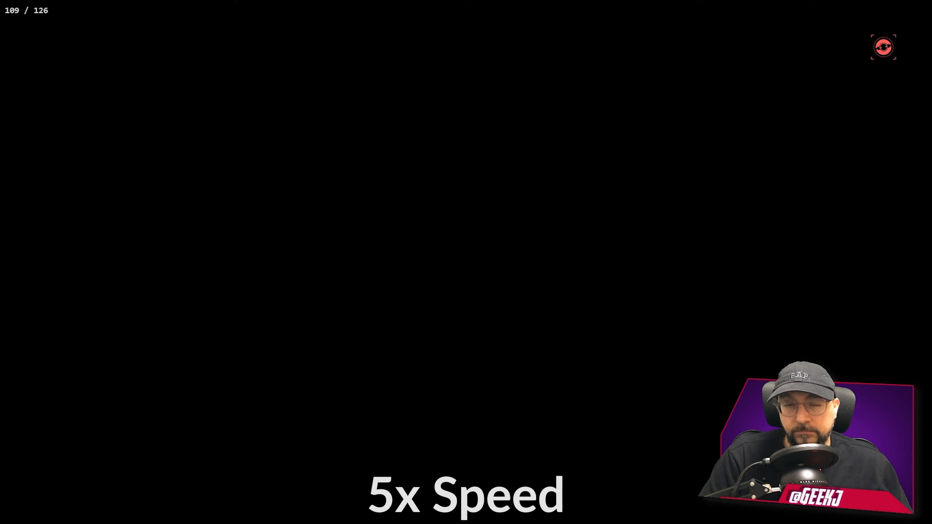
# - Skip the intro and load the Little China saved game ManualSave-71
pyautogui.press('space')
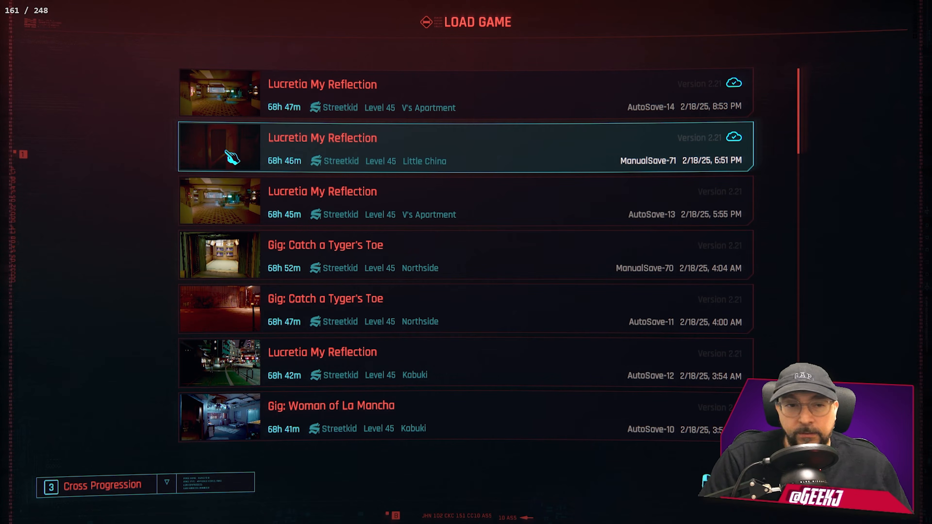
pyautogui.click(227, 153)
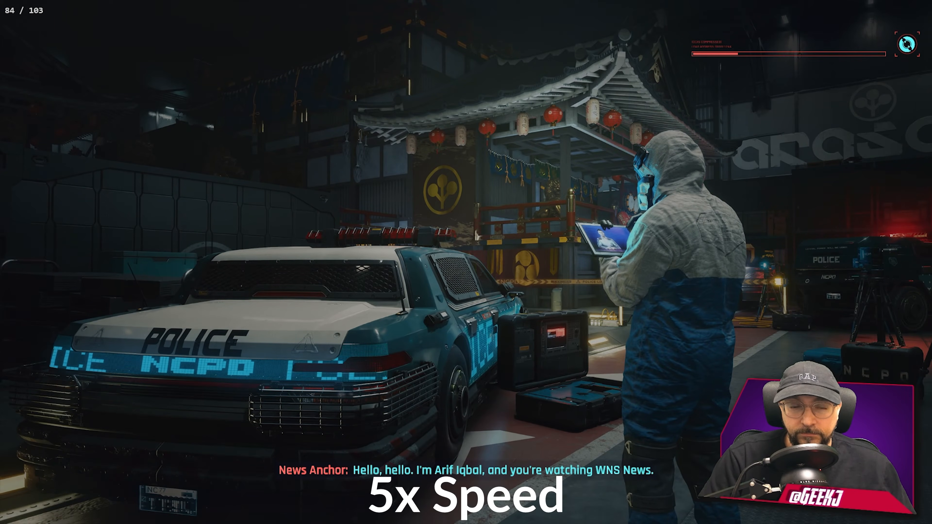
pyautogui.press('space')
pyautogui.press('Escape')
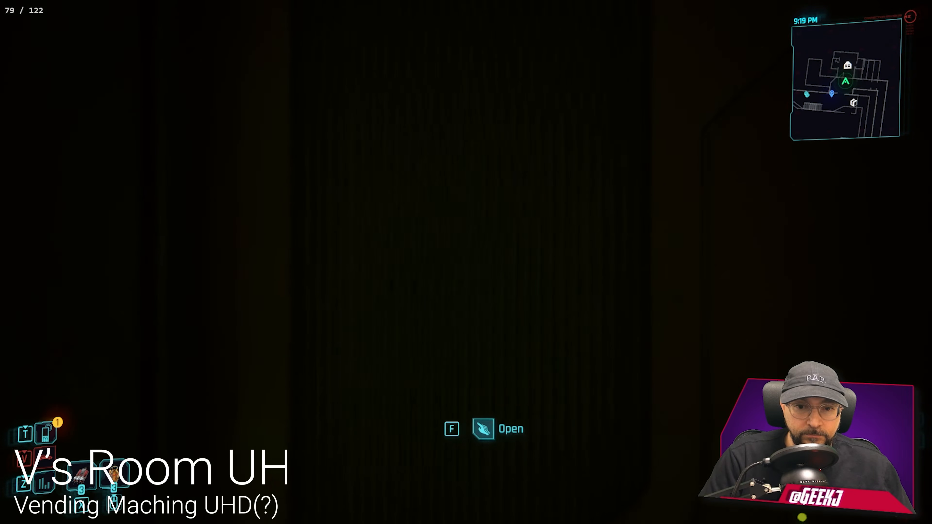
# - Enter V's apartment, examine the vending machine's textures up close and from a distance, and quit the game
pyautogui.press('f')
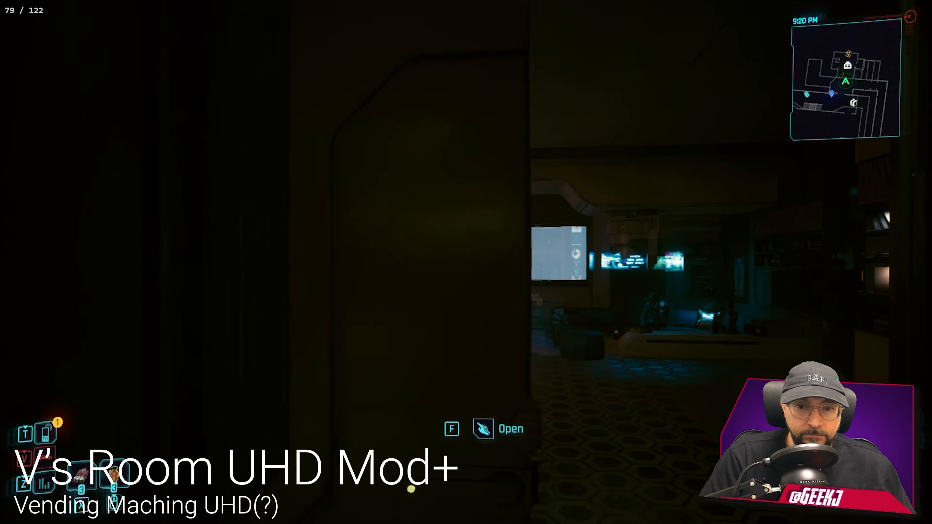
pyautogui.press('w')
pyautogui.press('w')
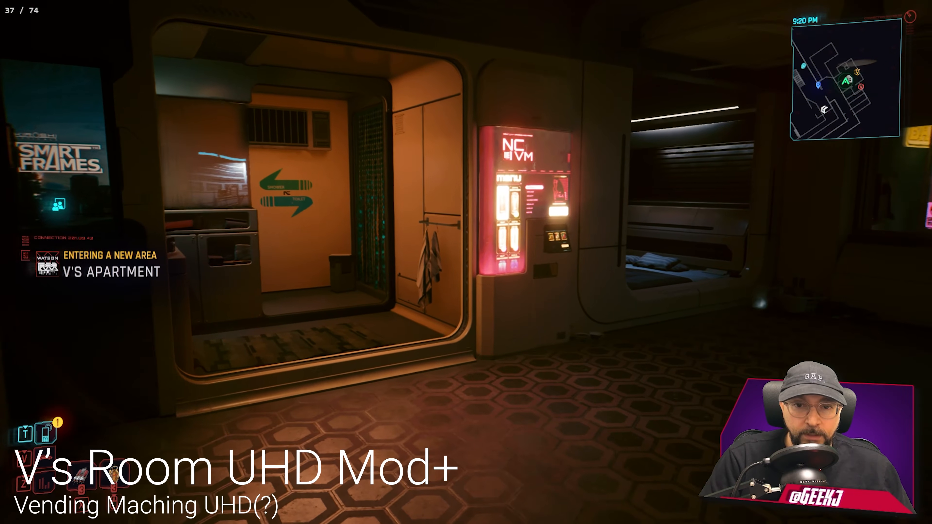
pyautogui.press('w')
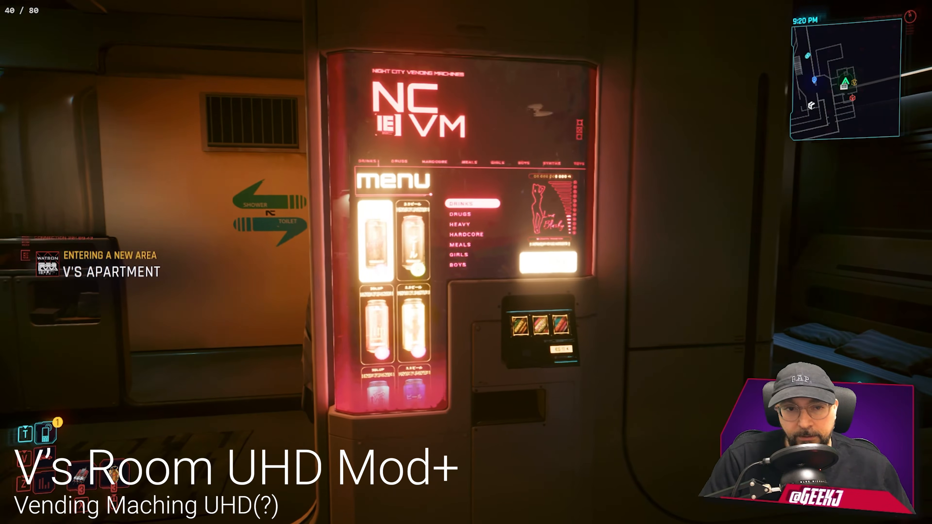
pyautogui.press('d')
pyautogui.press('w')
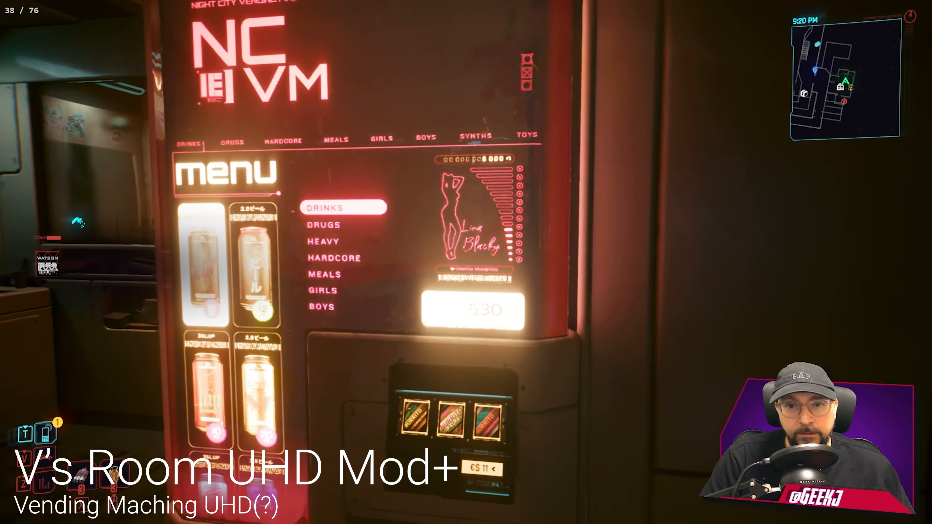
pyautogui.press('a')
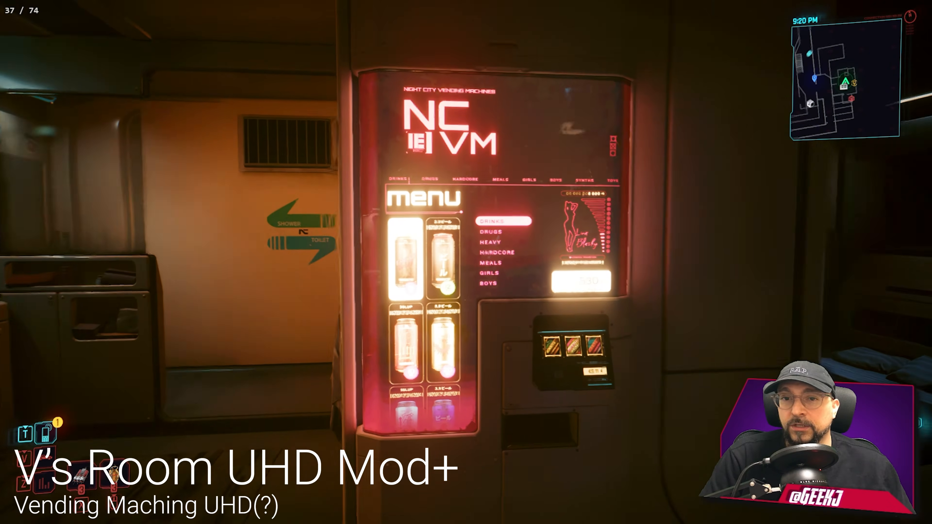
pyautogui.press('w')
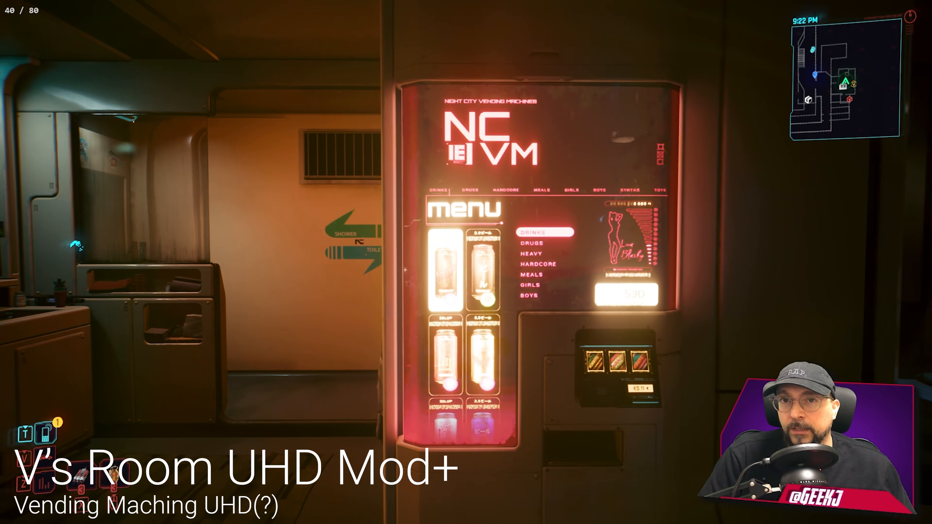
pyautogui.press('Escape')
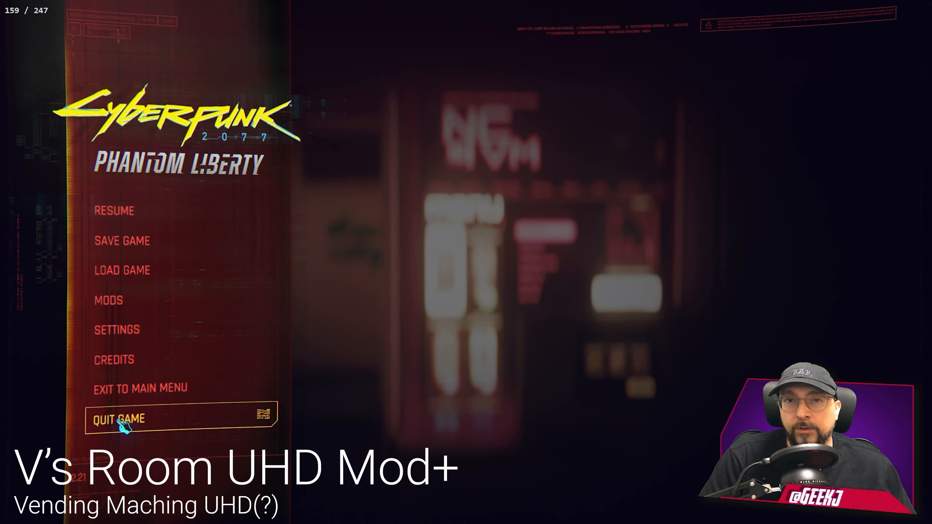
pyautogui.click(120, 421)
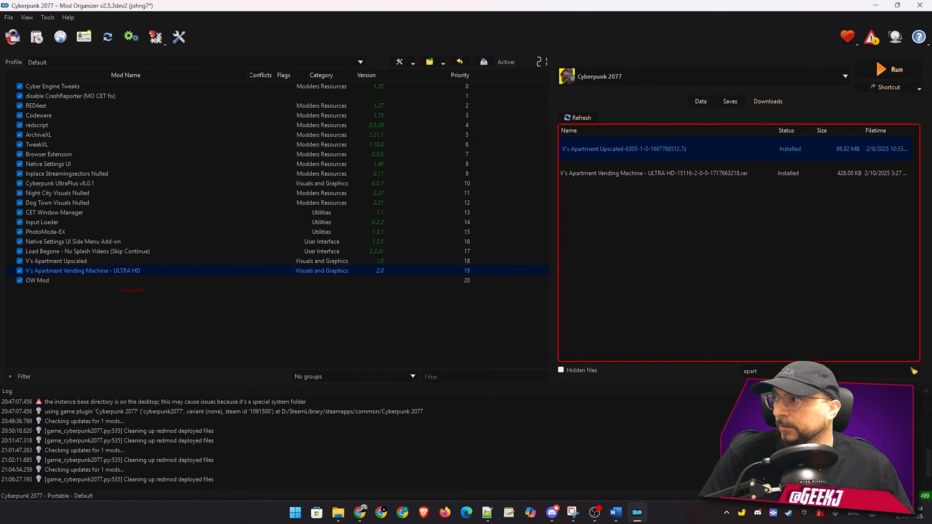
# - Switch to Chrome and look over the Archive Conflict Checker Tool page on Nexus Mods, including its main files
pyautogui.moveTo(930, 253); pyautogui.dragTo(573, 6)
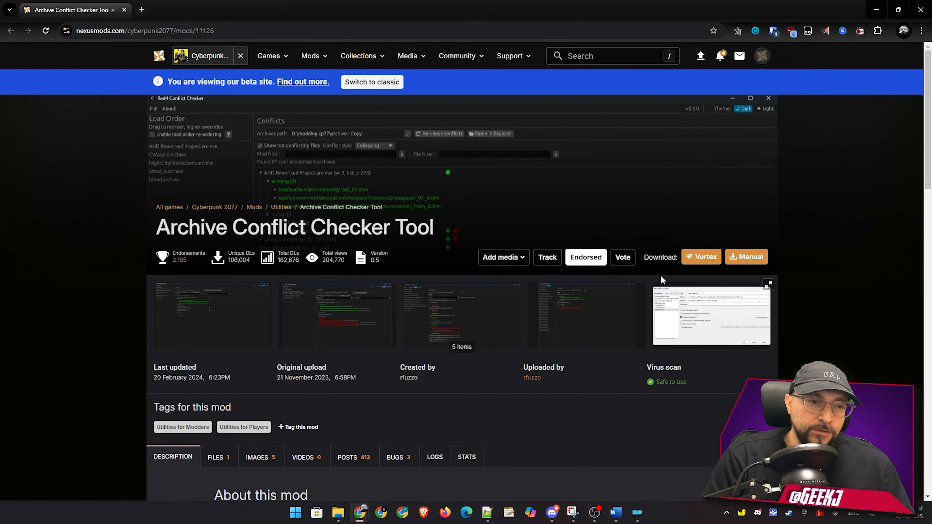
pyautogui.scroll(-4, 477, 274)
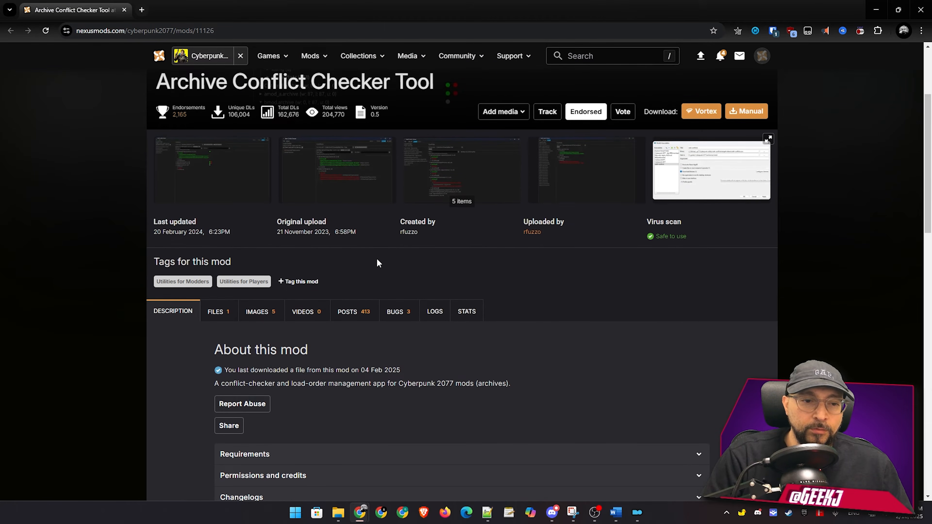
pyautogui.scroll(-1, 396, 264)
pyautogui.click(215, 264)
pyautogui.scroll(-1, 177, 306)
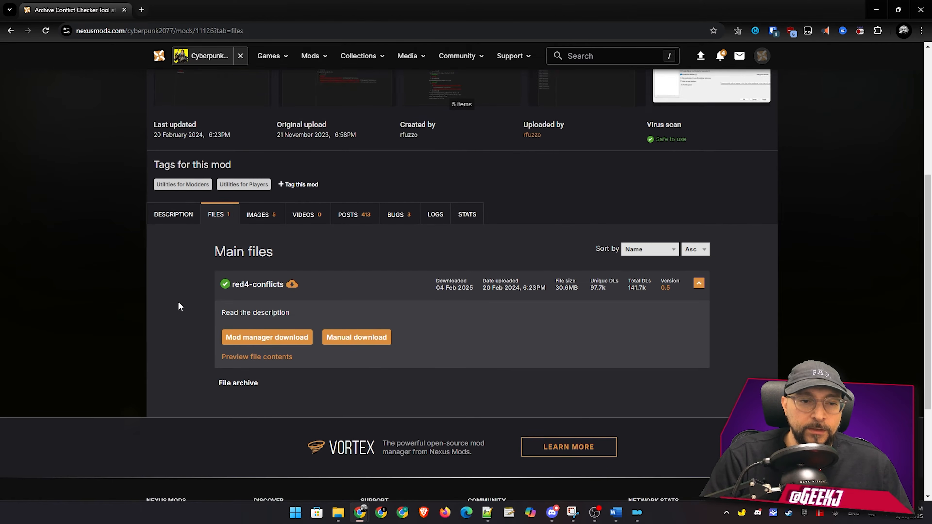
pyautogui.scroll(-1, 178, 303)
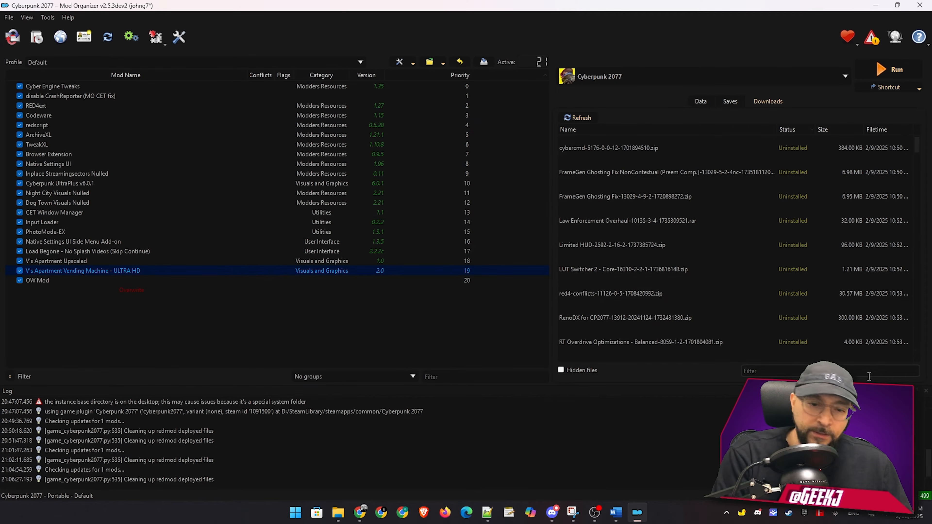
# - Switch to Mod Organizer, filter the downloads by "arc" and start installing the red4-conflicts archive
pyautogui.write('arc')
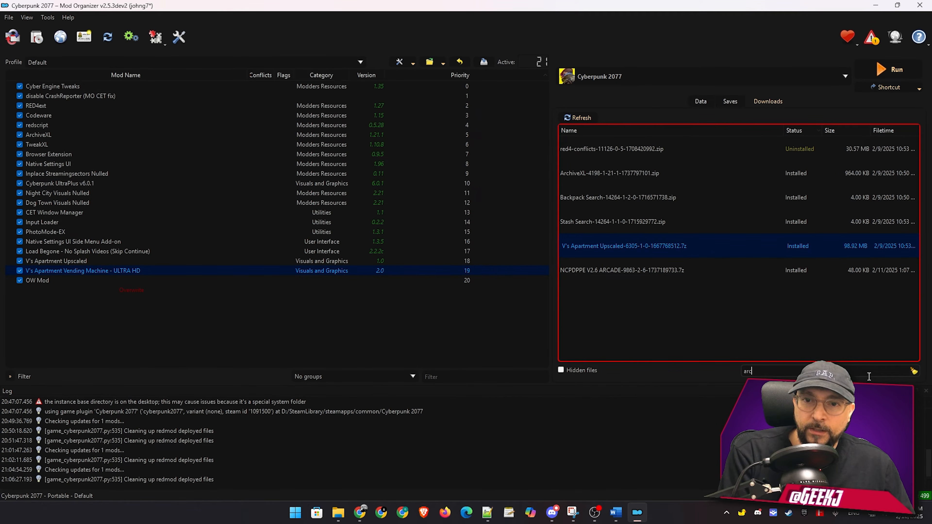
pyautogui.click(613, 148)
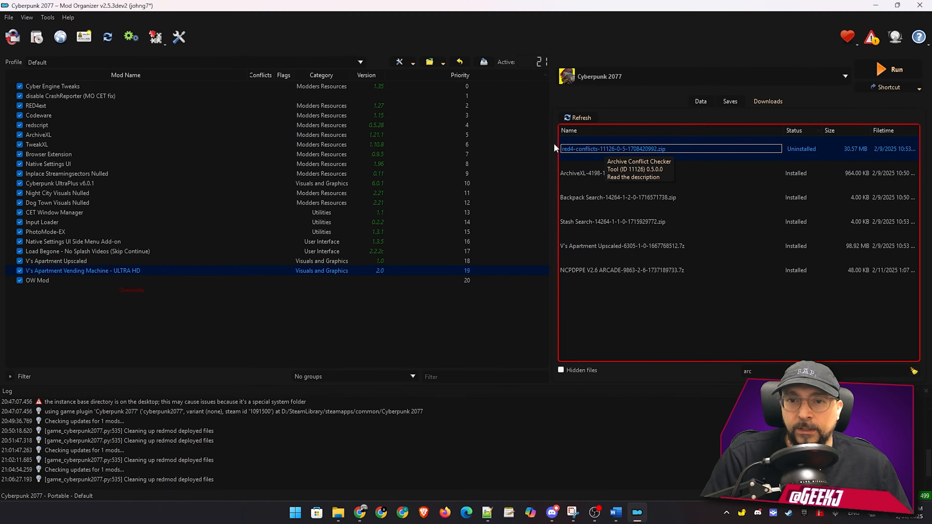
pyautogui.doubleClick(589, 149)
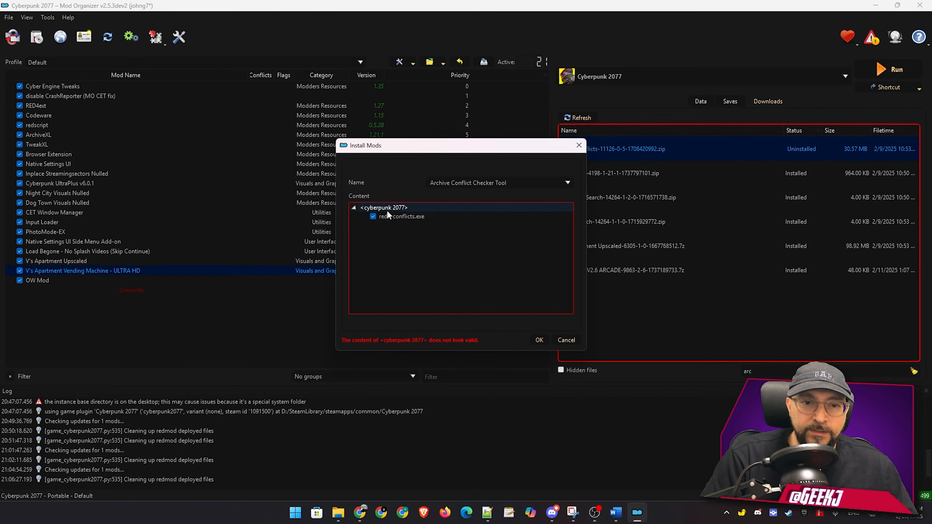
# - Create an archive directory under the <cyberpunk 2077> root and a pc directory inside it
pyautogui.rightClick(389, 207)
pyautogui.click(413, 211)
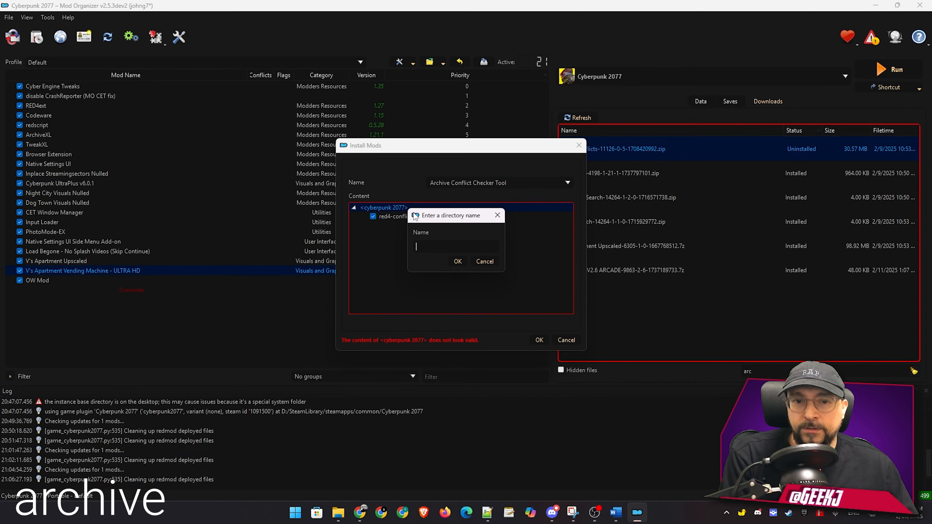
pyautogui.write('archive')
pyautogui.press('Return')
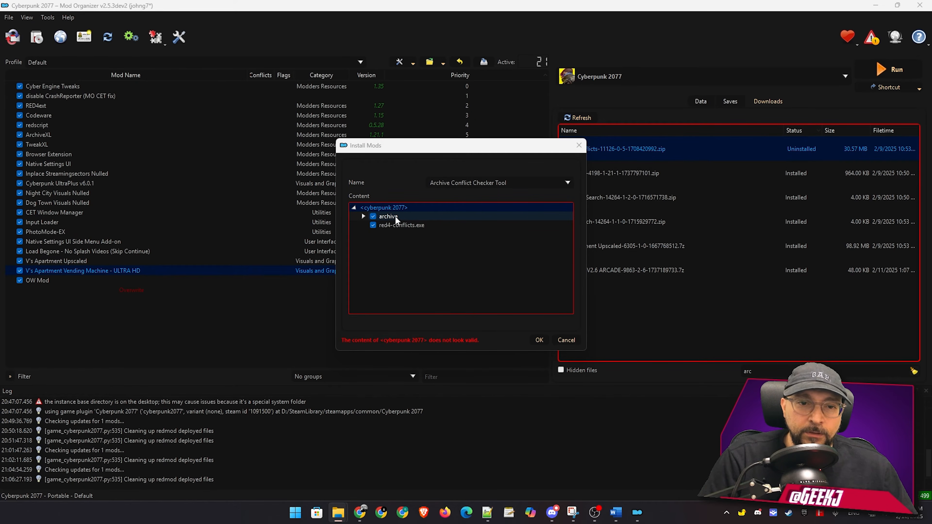
pyautogui.rightClick(389, 216)
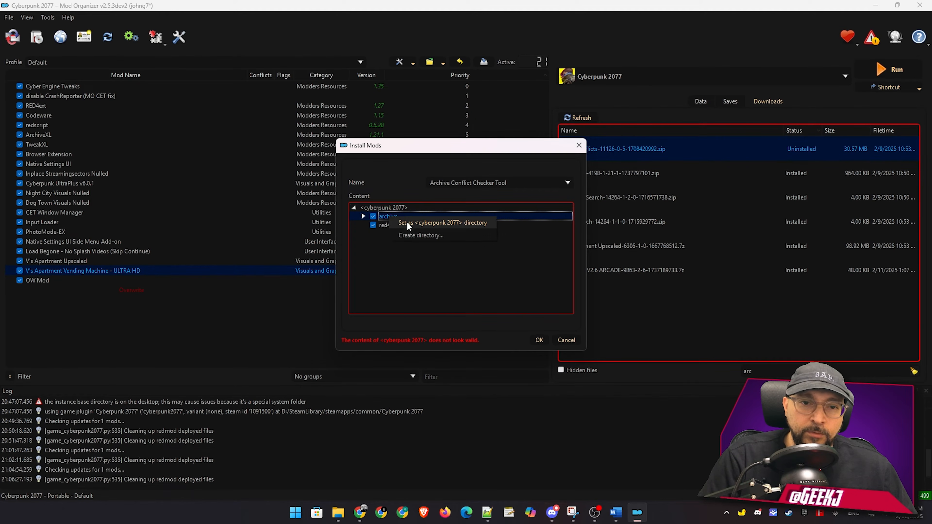
pyautogui.click(406, 235)
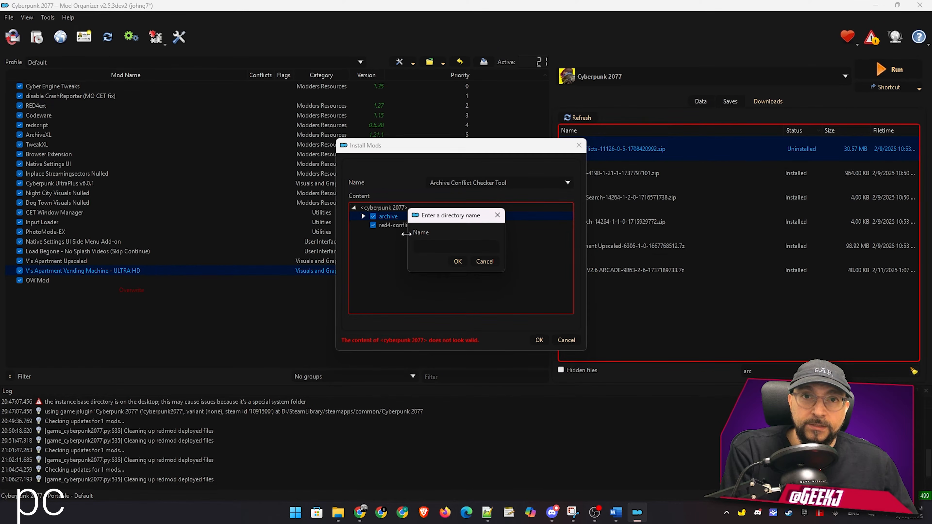
pyautogui.write('pc')
pyautogui.press('Return')
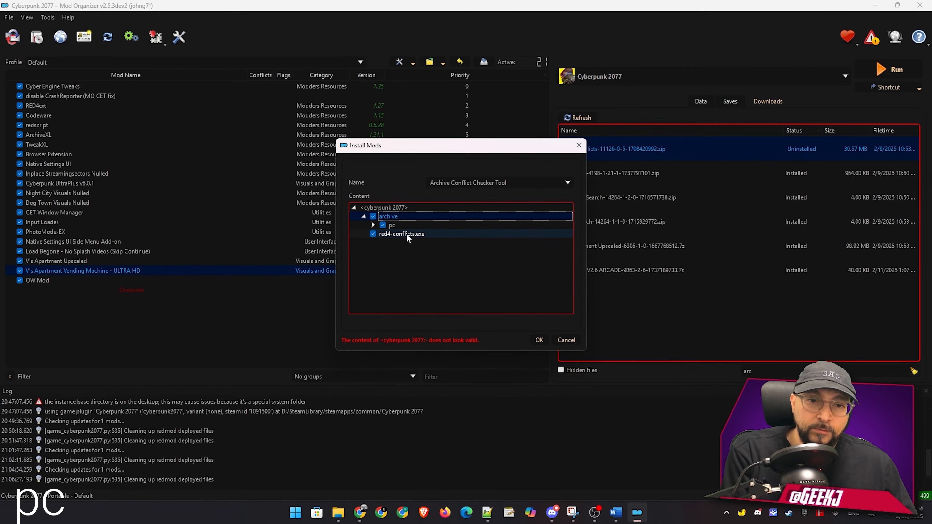
# - Create a mod directory inside the pc directory of the archive's content tree
pyautogui.rightClick(392, 224)
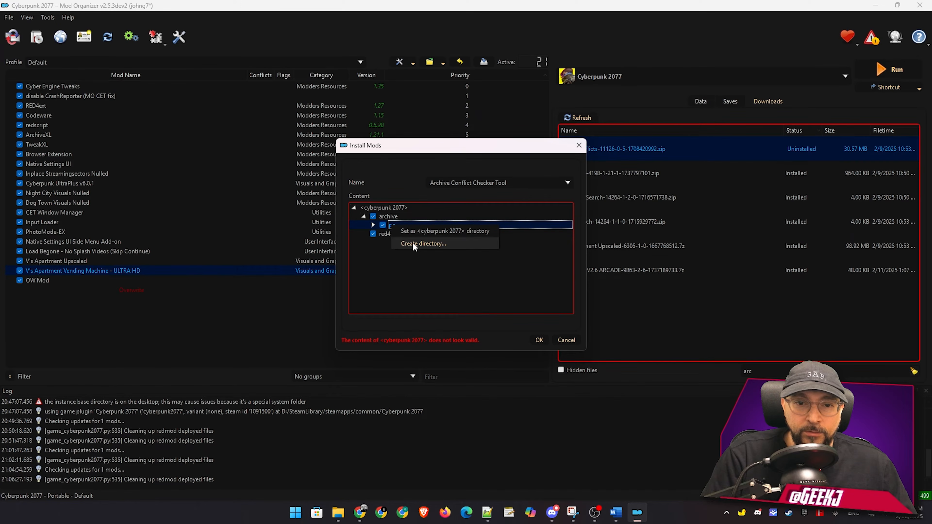
pyautogui.click(413, 242)
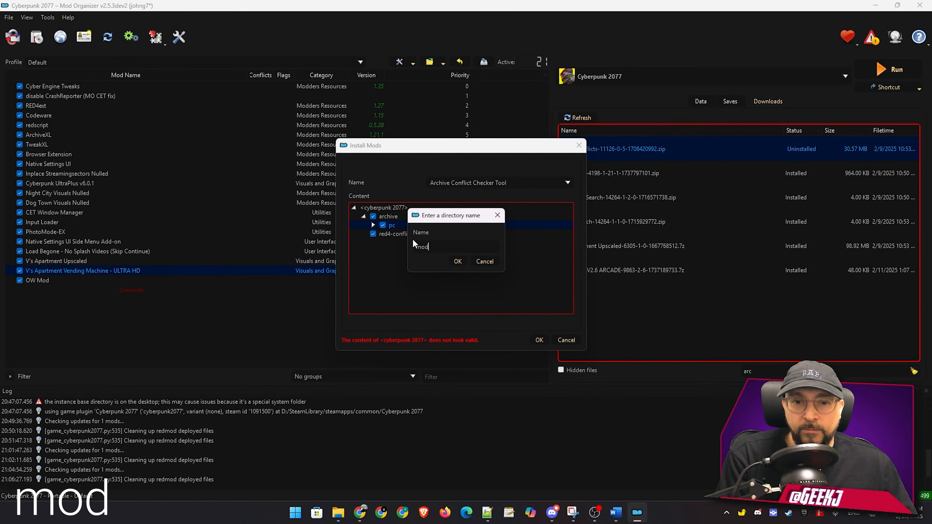
pyautogui.press('Return')
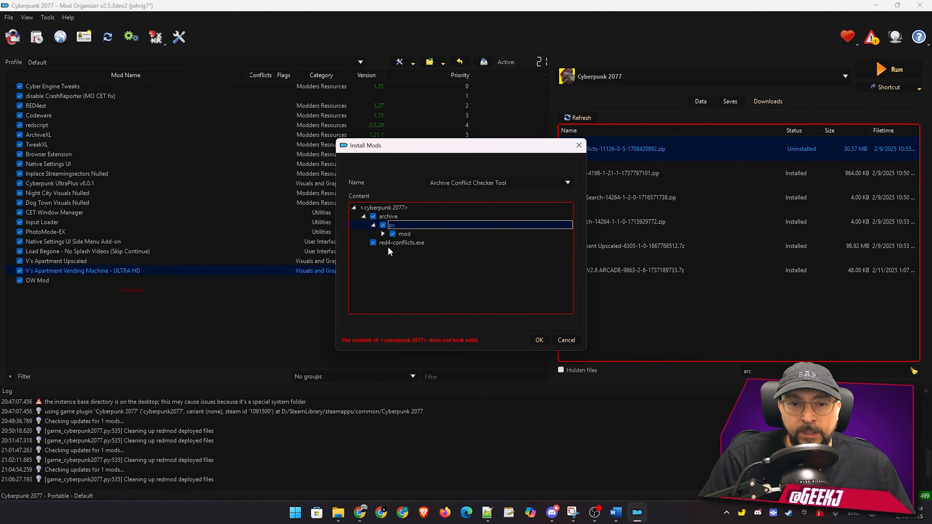
# - Move red4-conflicts.exe into the mod directory and complete the Archive Conflict Checker Tool installation
pyautogui.moveTo(386, 242); pyautogui.dragTo(409, 238)
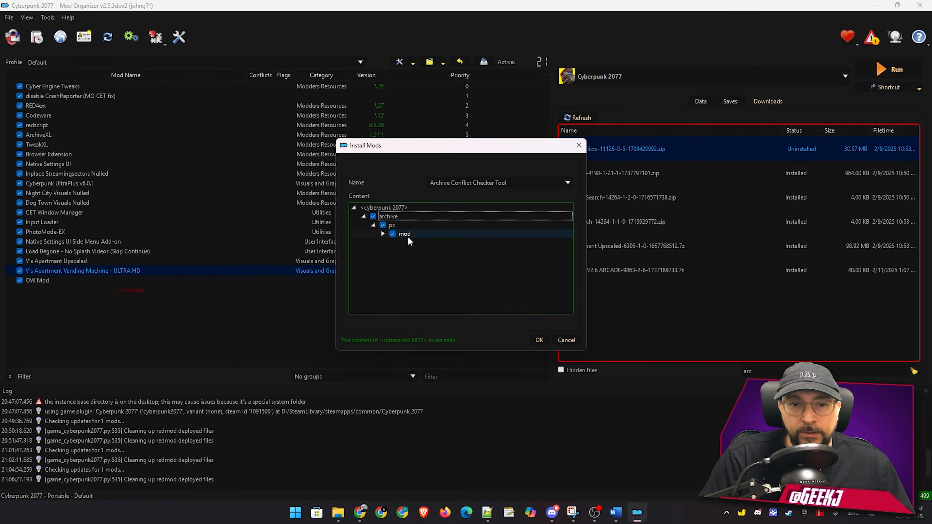
pyautogui.click(382, 233)
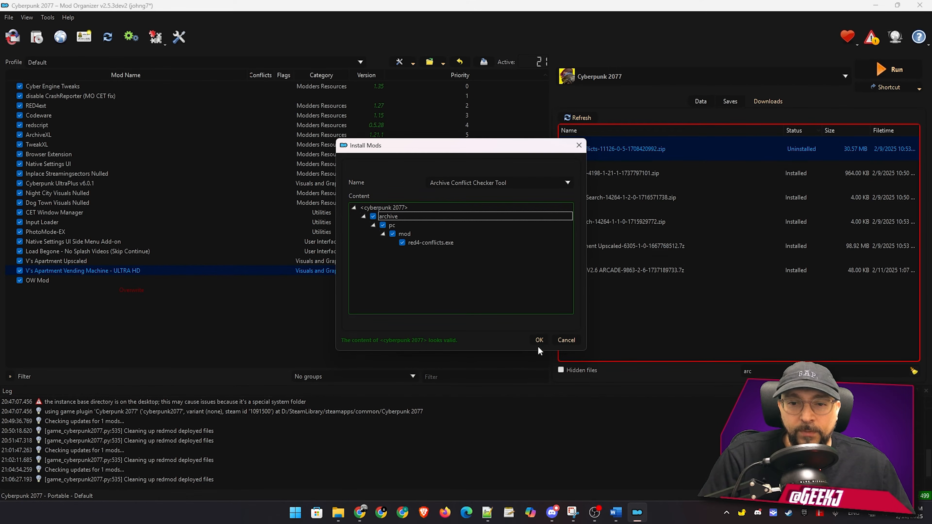
pyautogui.click(536, 339)
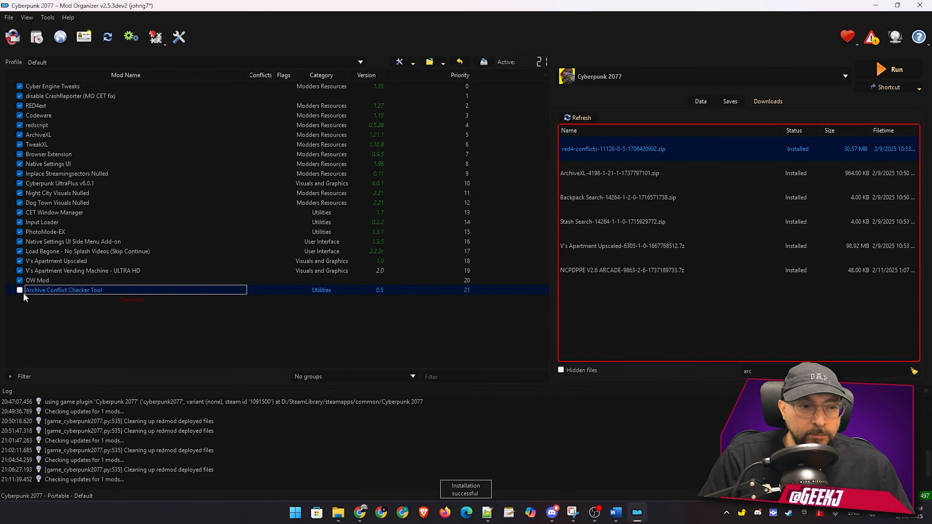
# - Enable the Archive Conflict Checker Tool and move it directly below PhotoMode-EX in the mod list
pyautogui.press('space')
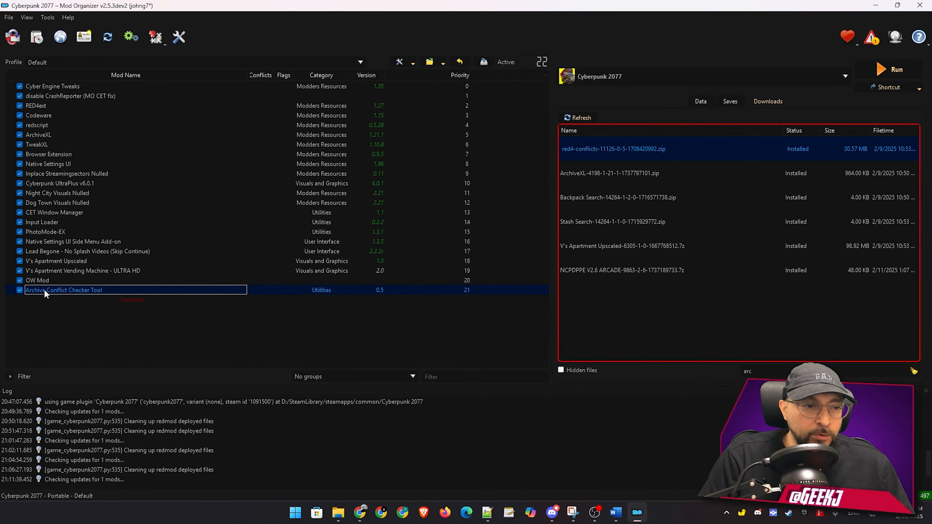
pyautogui.moveTo(40, 291); pyautogui.dragTo(83, 236)
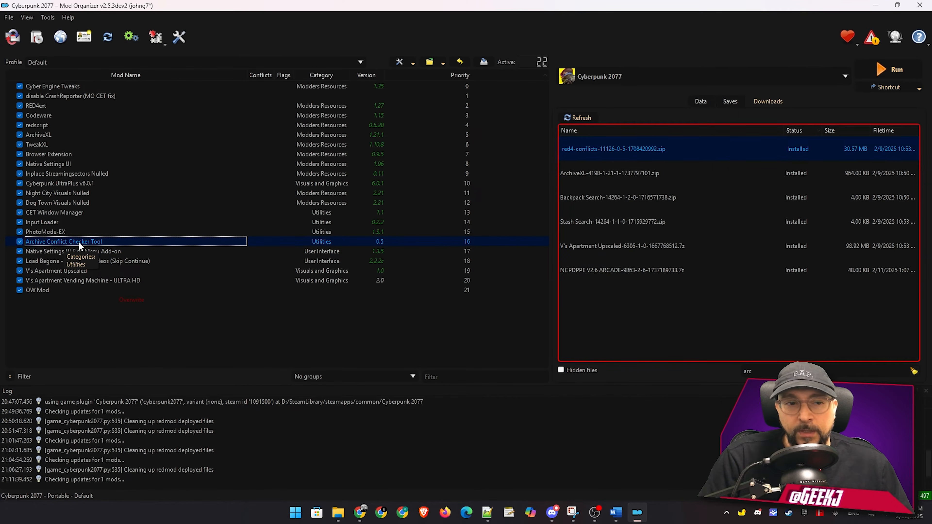
# - Inspect the Archive Conflict Checker Tool's file tree by expanding its archive, pc and mod folders
pyautogui.doubleClick(76, 245)
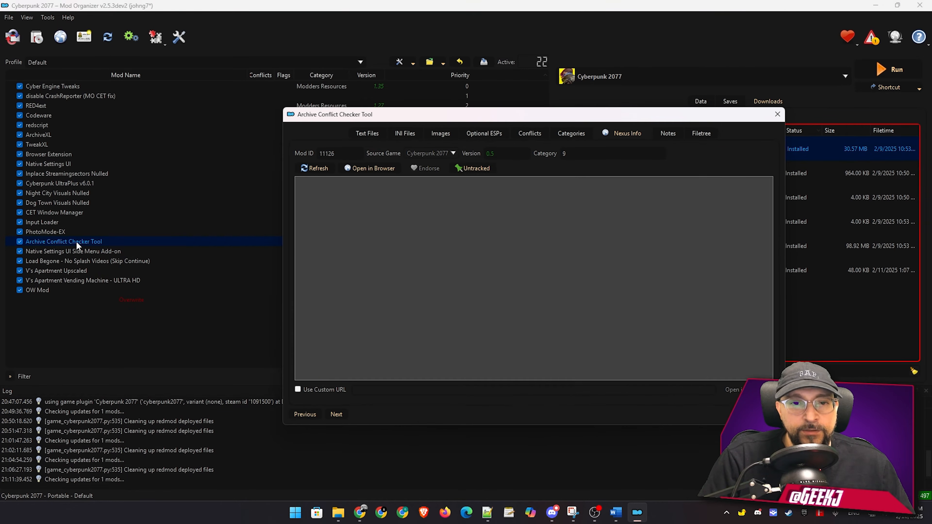
pyautogui.click(701, 133)
pyautogui.click(299, 181)
pyautogui.click(309, 190)
pyautogui.click(319, 200)
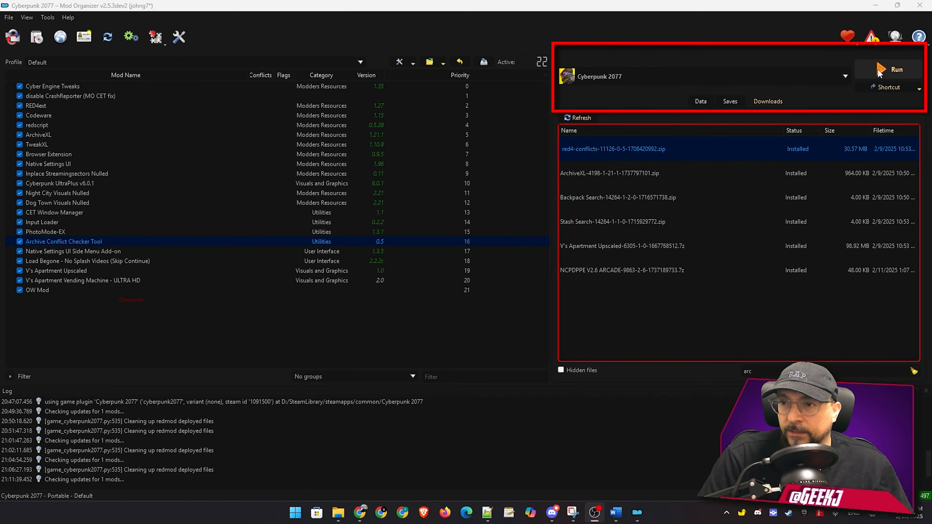
# - Open the executables editor and start adding a new executable from a file
pyautogui.click(843, 76)
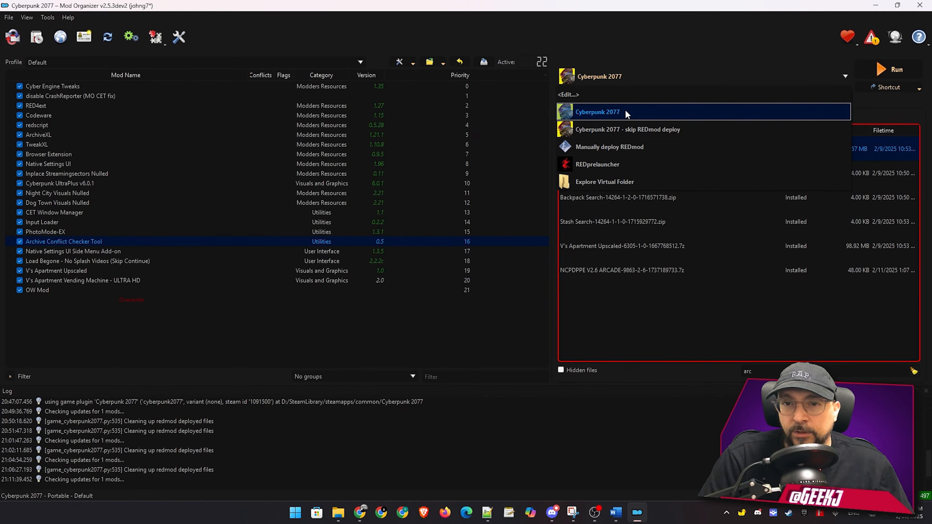
pyautogui.click(586, 95)
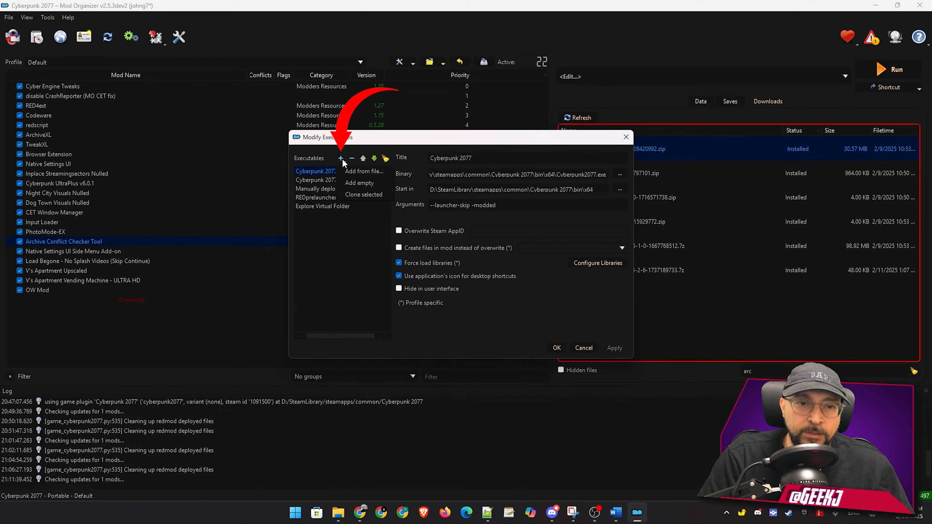
pyautogui.click(351, 170)
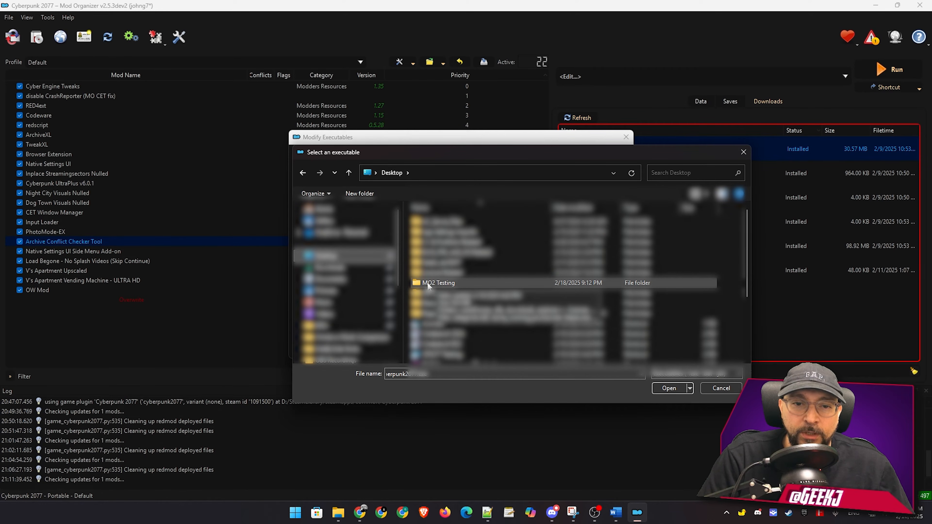
# - Add red4-conflicts.exe from MO2 Testing > mods > Archive Conflict Checker Tool > archive > pc > mod as the executable
pyautogui.doubleClick(446, 284)
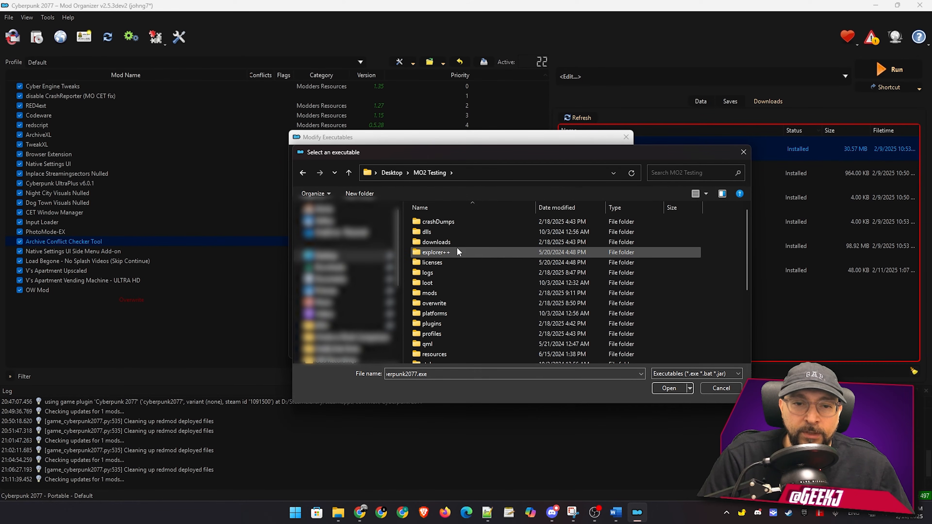
pyautogui.doubleClick(433, 293)
pyautogui.scroll(-3, 458, 271)
pyautogui.scroll(3, 459, 272)
pyautogui.scroll(-3, 456, 296)
pyautogui.scroll(3, 468, 288)
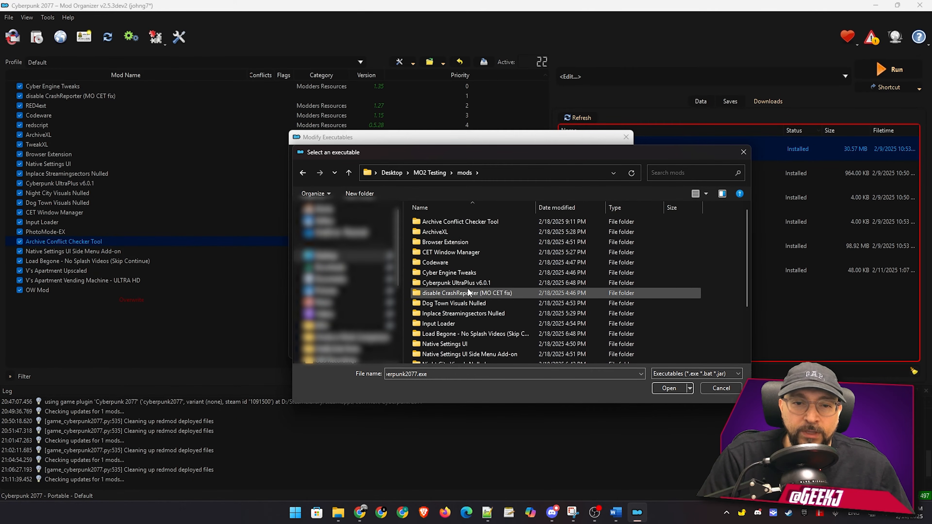
pyautogui.doubleClick(435, 221)
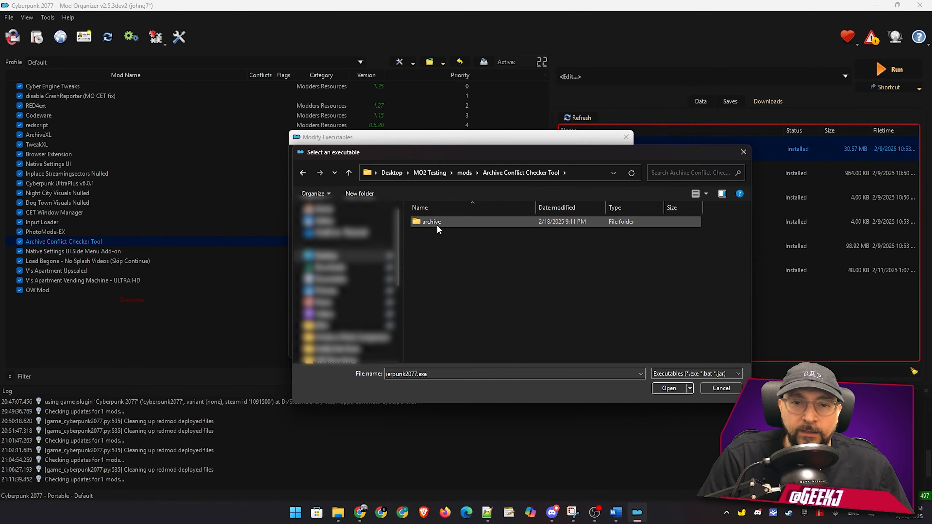
pyautogui.doubleClick(436, 224)
pyautogui.doubleClick(427, 221)
pyautogui.doubleClick(433, 222)
pyautogui.click(443, 222)
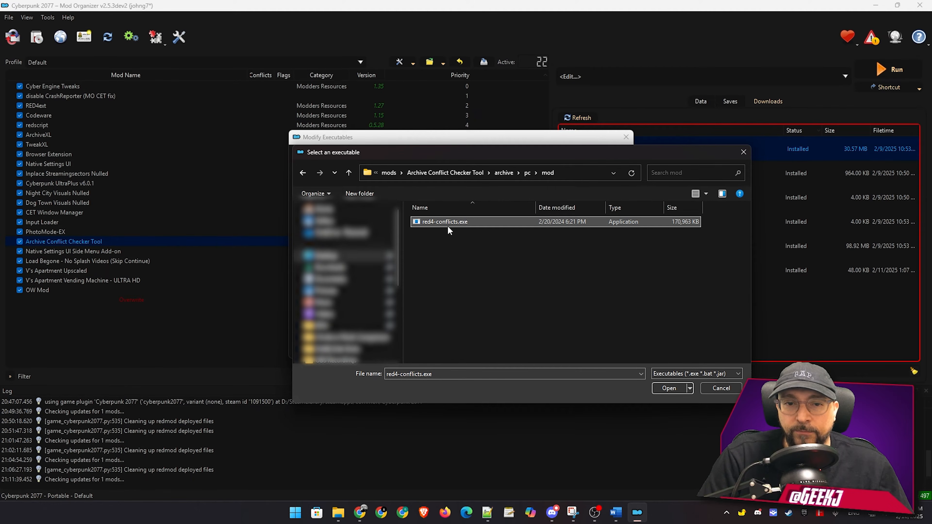
pyautogui.click(669, 388)
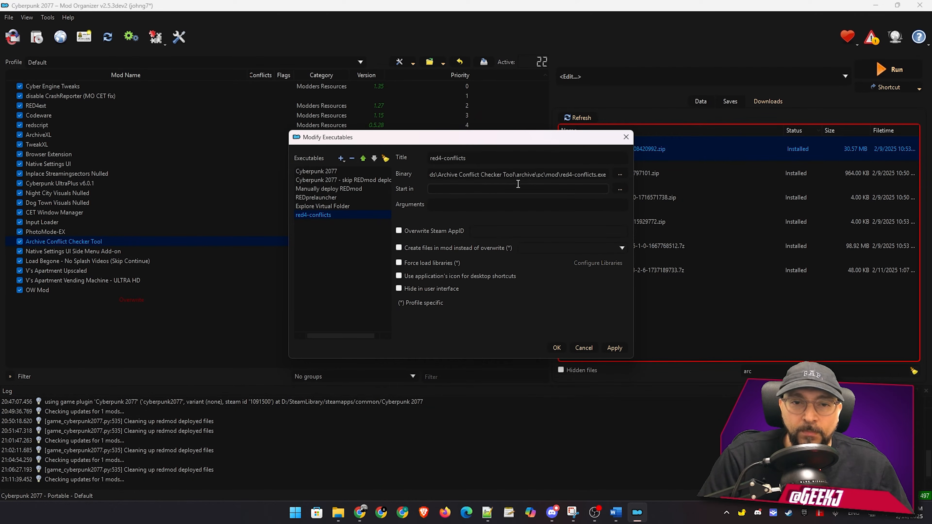
# - Review the Binary path and the Start in field of the red4-conflicts executable
pyautogui.tripleClick(495, 174)
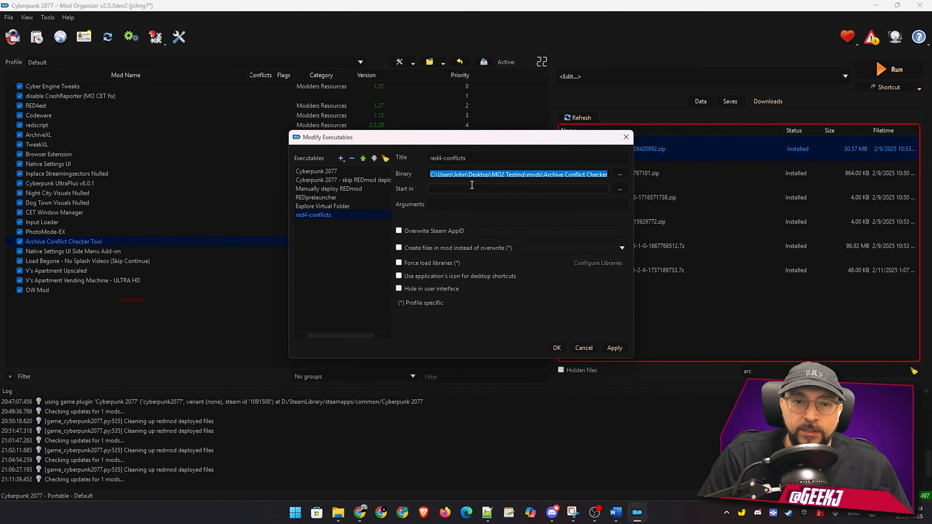
pyautogui.moveTo(456, 174); pyautogui.dragTo(621, 176)
pyautogui.click(542, 189)
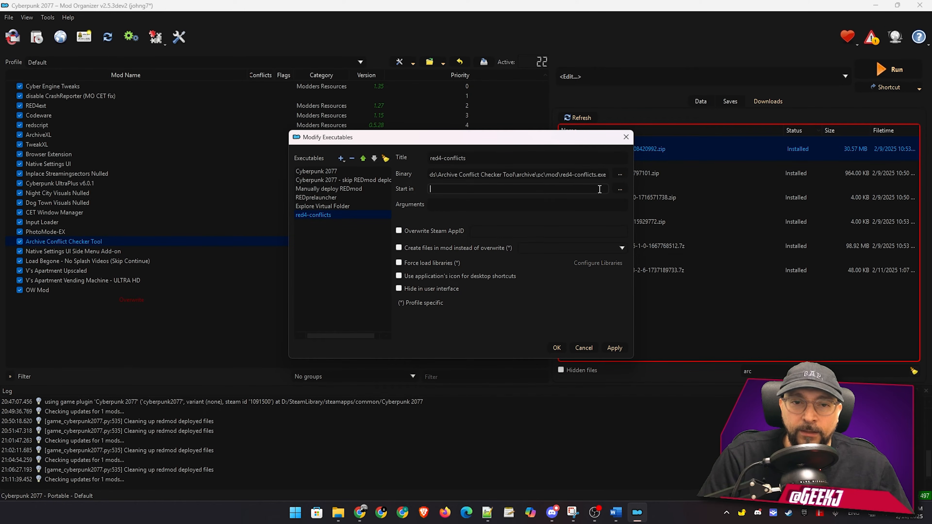
pyautogui.click(455, 190)
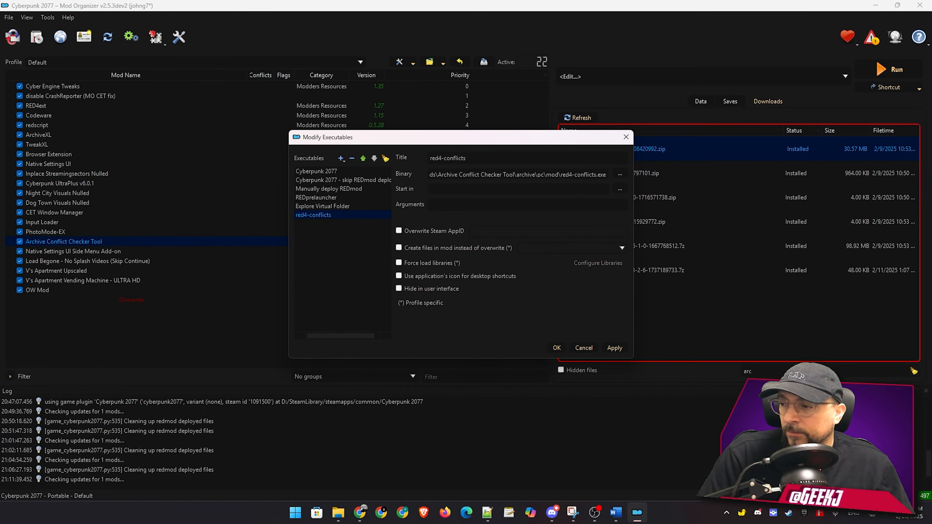
# - Switch to Chrome and read the MO2-Setup instructions in the Archive Conflict Checker Tool's description on Nexus Mods
pyautogui.hotkey('alt', 'Tab')
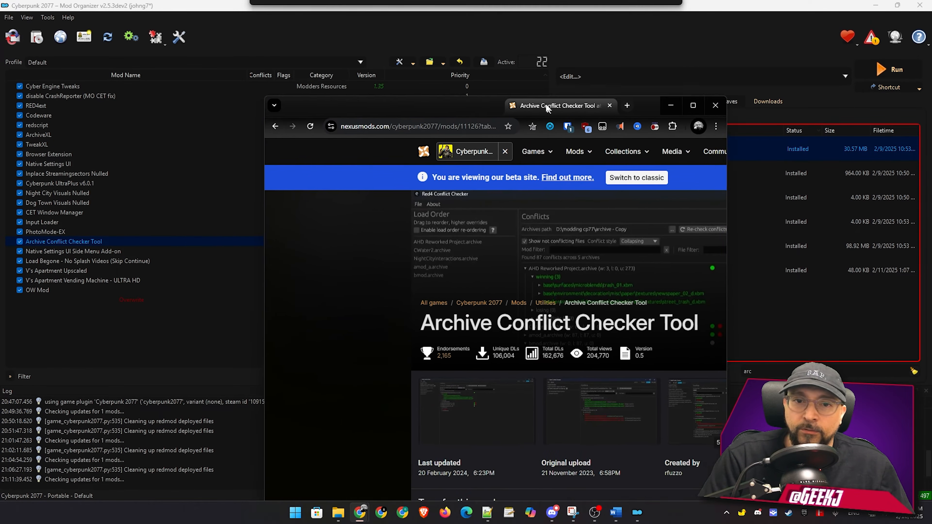
pyautogui.scroll(-12, 110, 279)
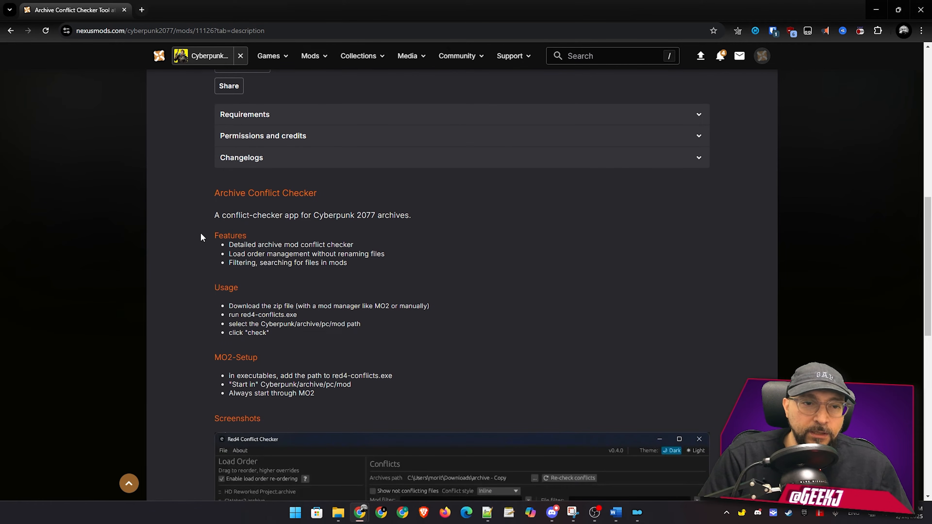
pyautogui.scroll(-3, 176, 310)
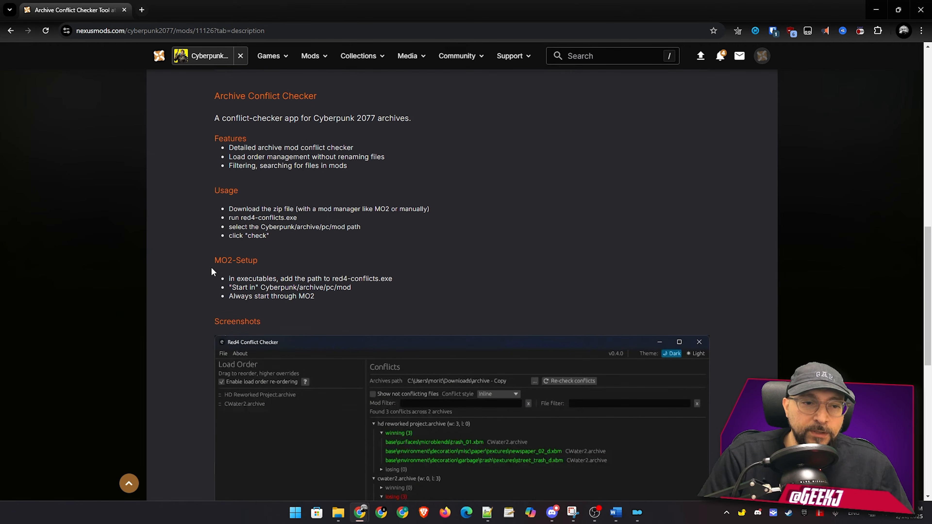
pyautogui.moveTo(214, 260); pyautogui.dragTo(258, 259)
pyautogui.click(284, 261)
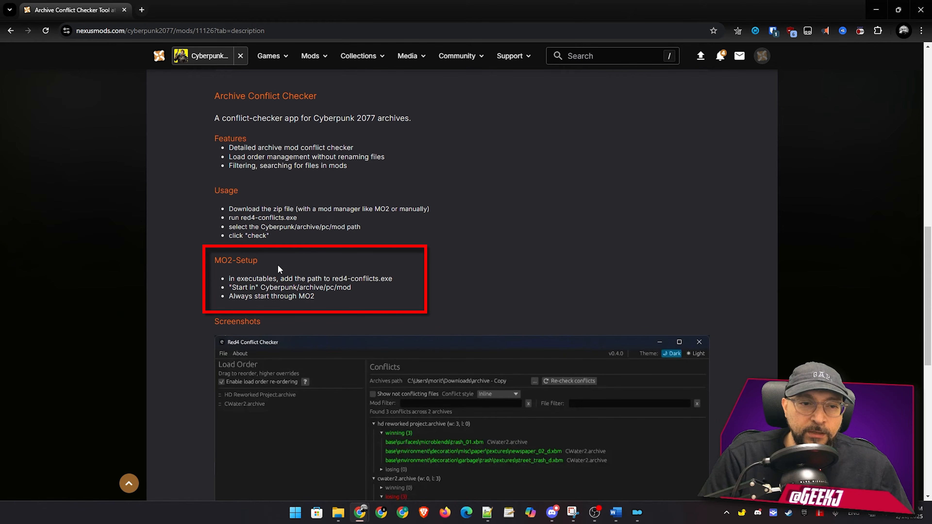
pyautogui.moveTo(236, 277); pyautogui.dragTo(395, 279)
pyautogui.click(372, 276)
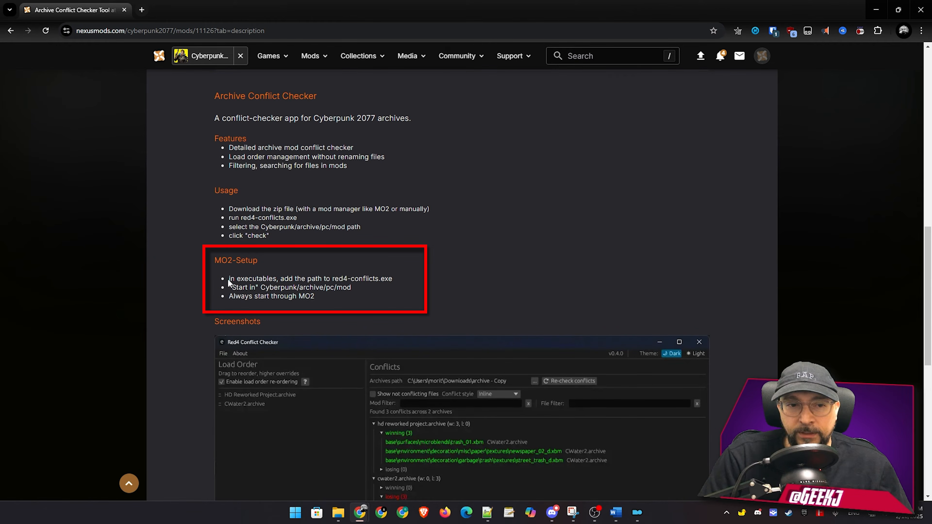
pyautogui.moveTo(230, 287); pyautogui.dragTo(354, 292)
pyautogui.click(275, 284)
pyautogui.click(374, 292)
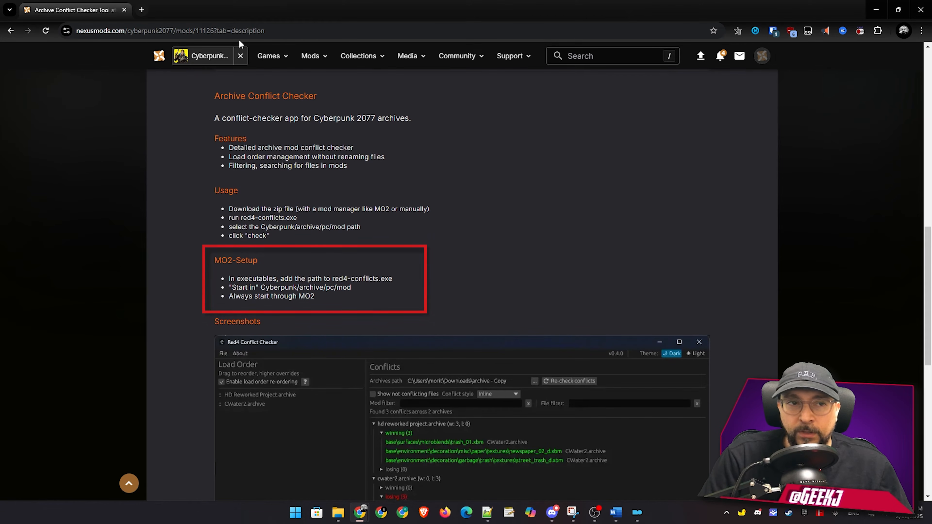
pyautogui.moveTo(73, 10); pyautogui.dragTo(931, 18)
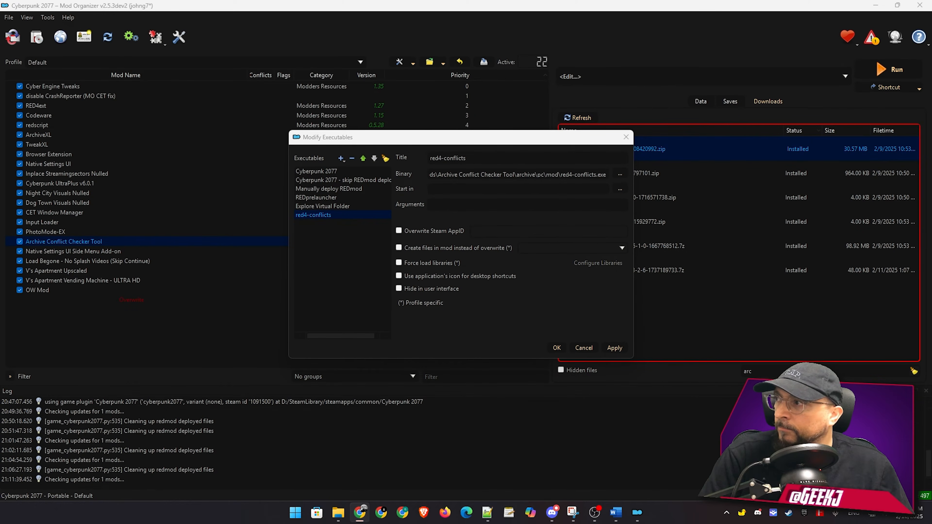
# - In Mod Organizer, set the red4-conflicts executable's Start in directory to D:/SteamLibrary/steamapps/common/Cyberpunk 2077/archive/pc/mod
pyautogui.click(620, 189)
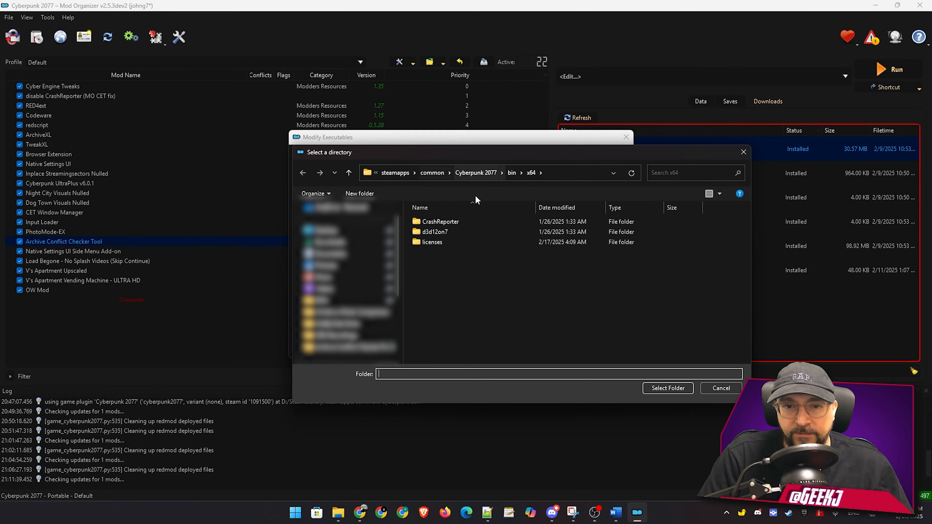
pyautogui.click(479, 173)
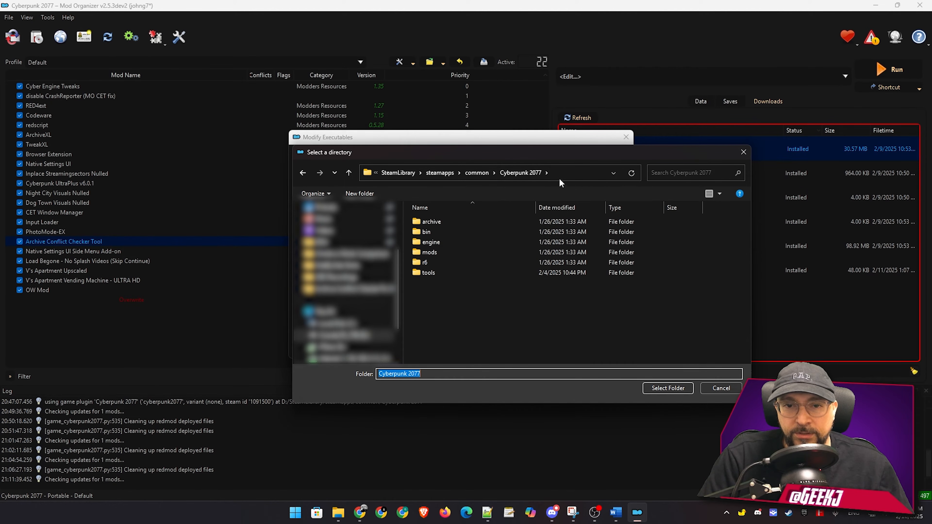
pyautogui.doubleClick(443, 222)
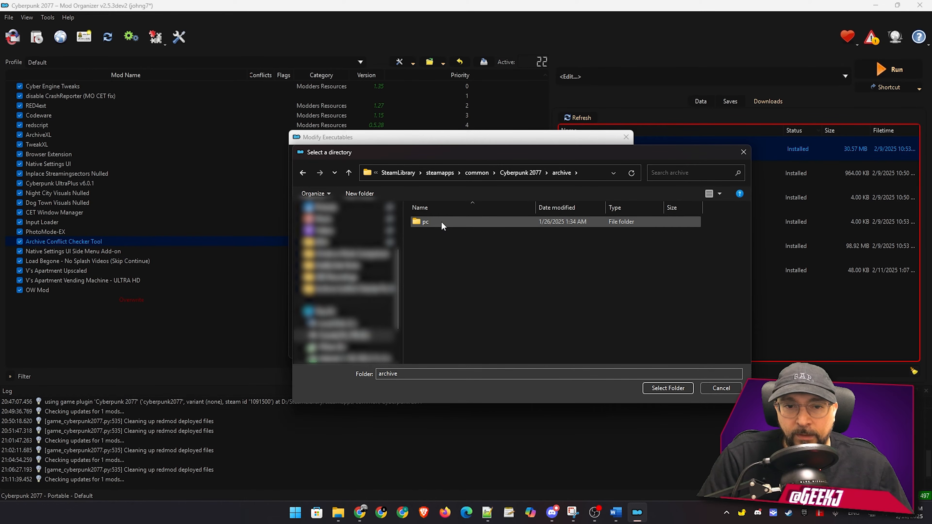
pyautogui.doubleClick(441, 221)
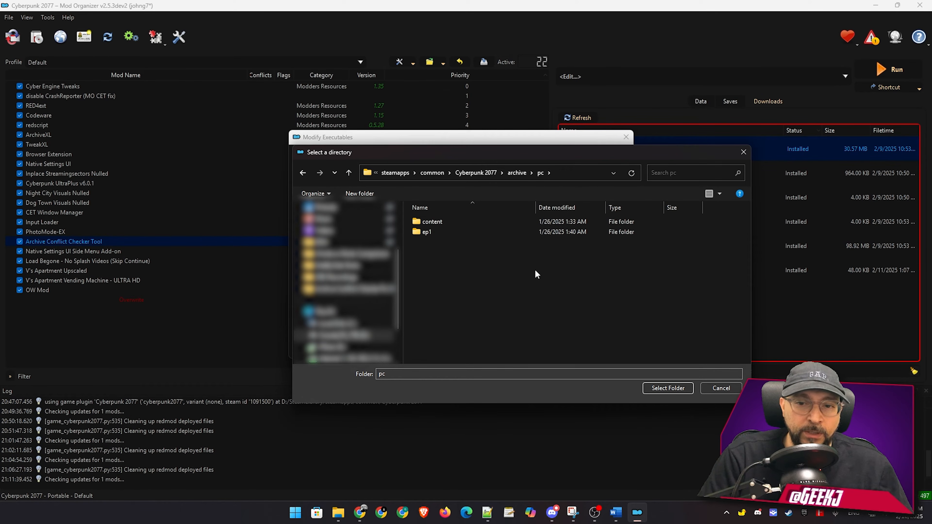
pyautogui.click(666, 389)
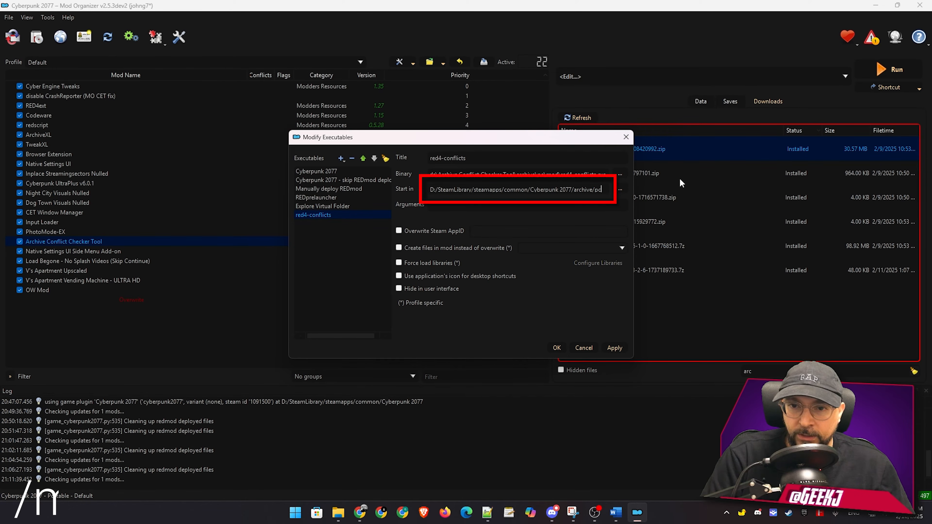
pyautogui.write('/')
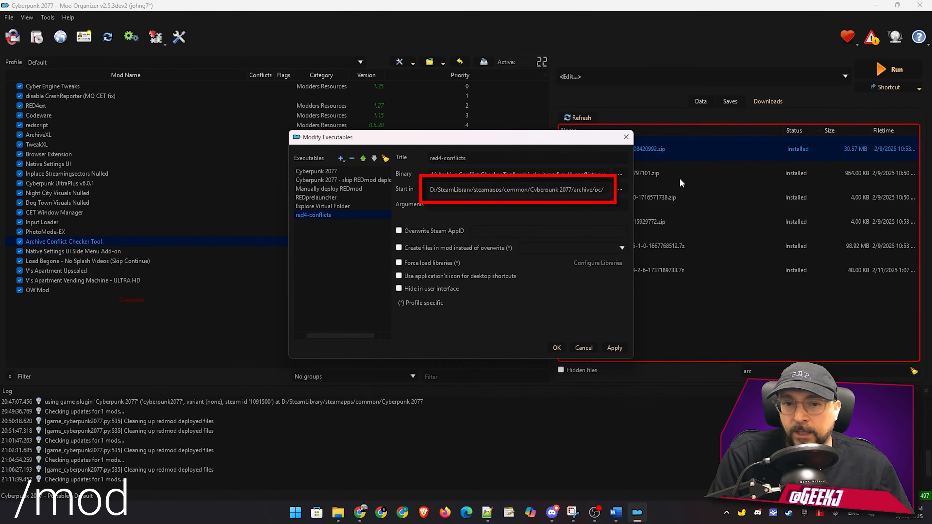
pyautogui.write('mod')
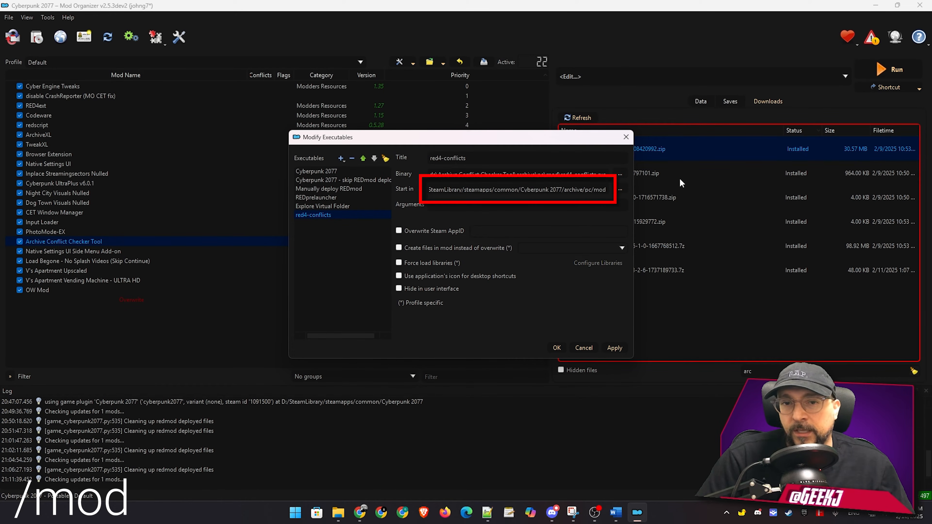
# - Enable Force load libraries for the red4-conflicts executable and save the executable settings
pyautogui.click(397, 263)
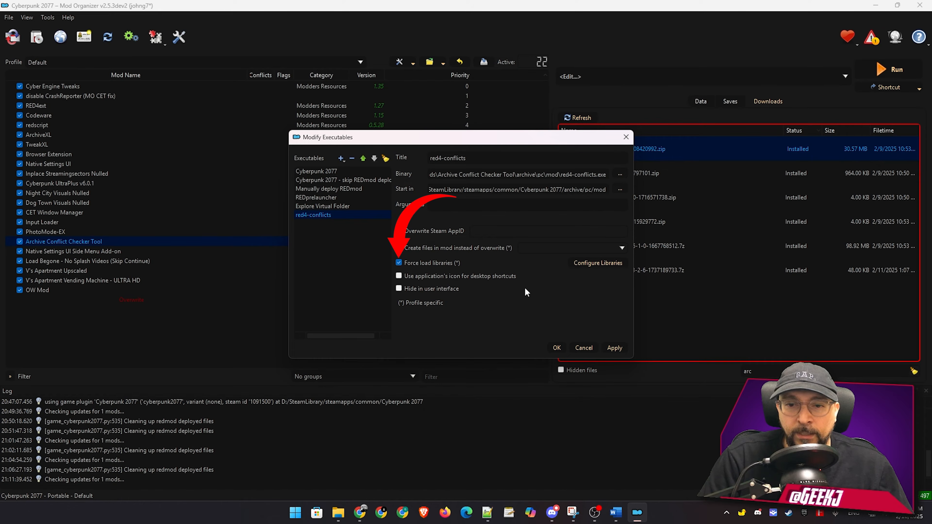
pyautogui.click(614, 349)
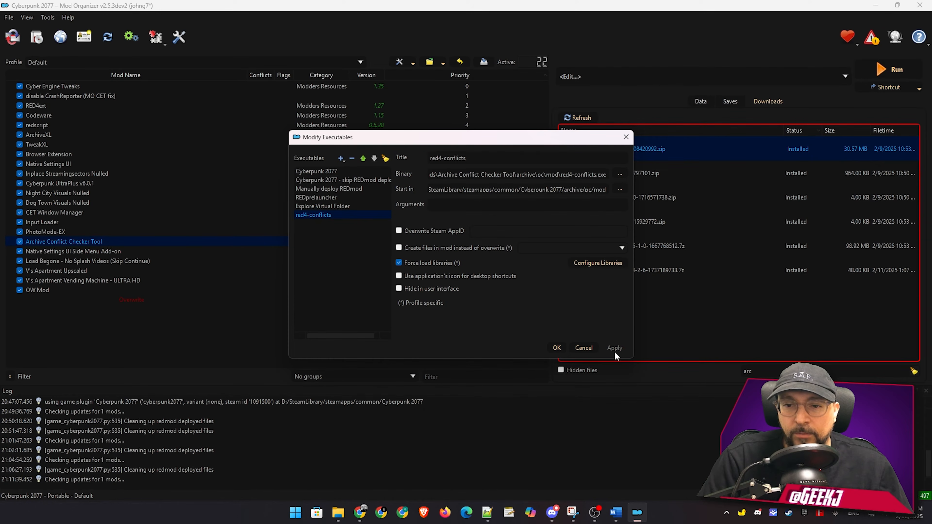
pyautogui.click(556, 348)
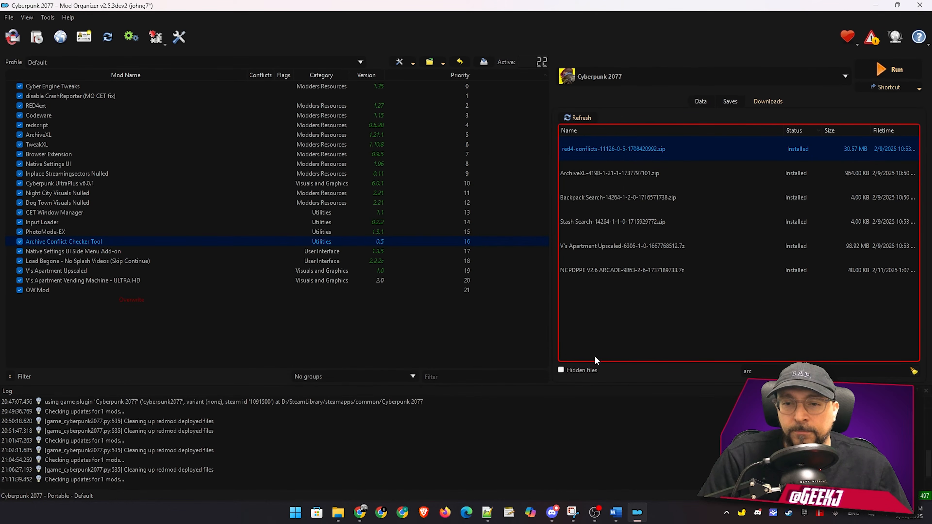
# - Select red4-conflicts as the executable to launch and run it
pyautogui.click(844, 75)
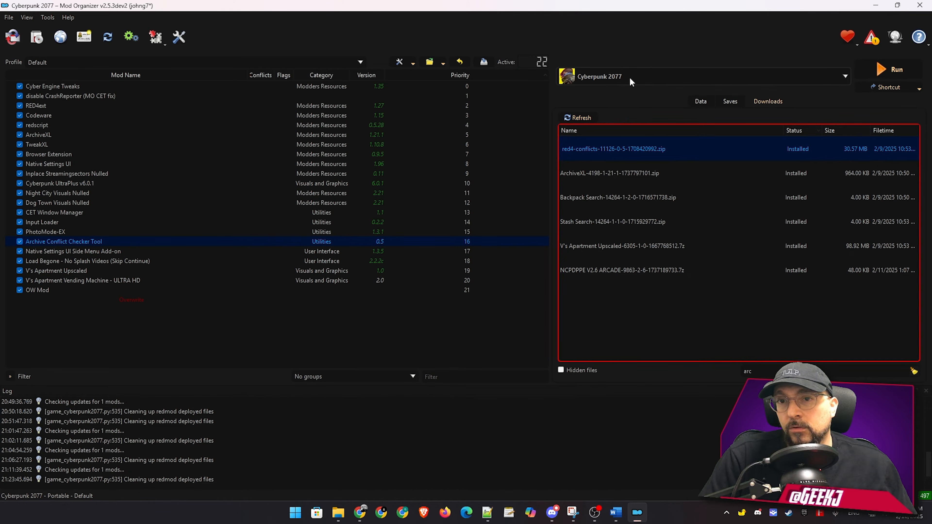
pyautogui.click(713, 82)
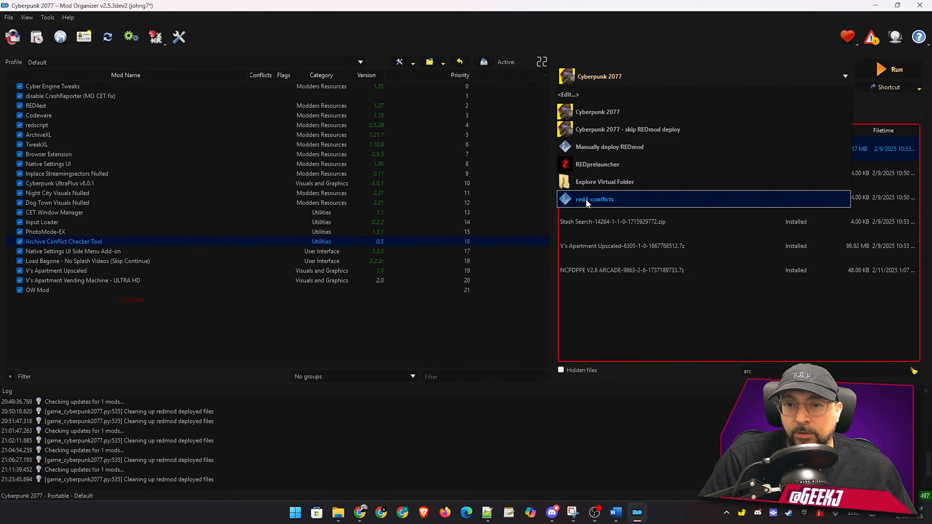
pyautogui.click(585, 199)
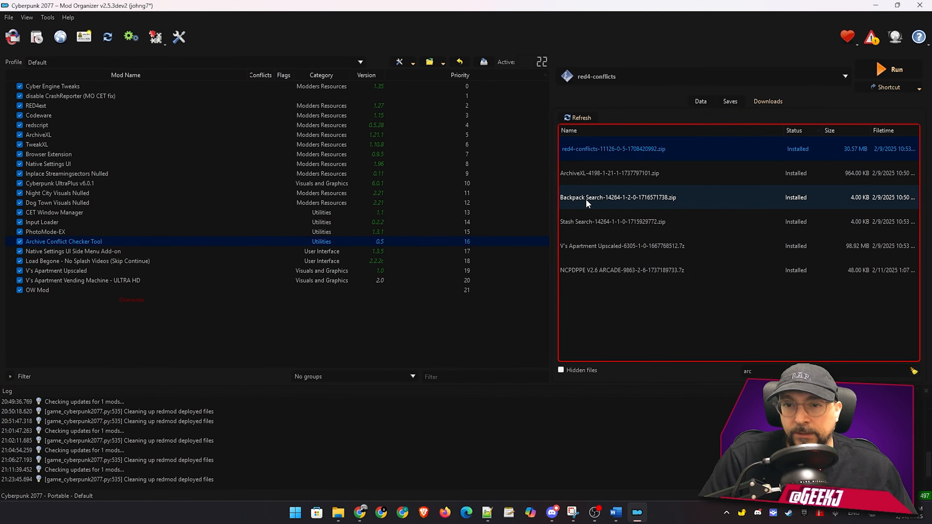
pyautogui.click(885, 68)
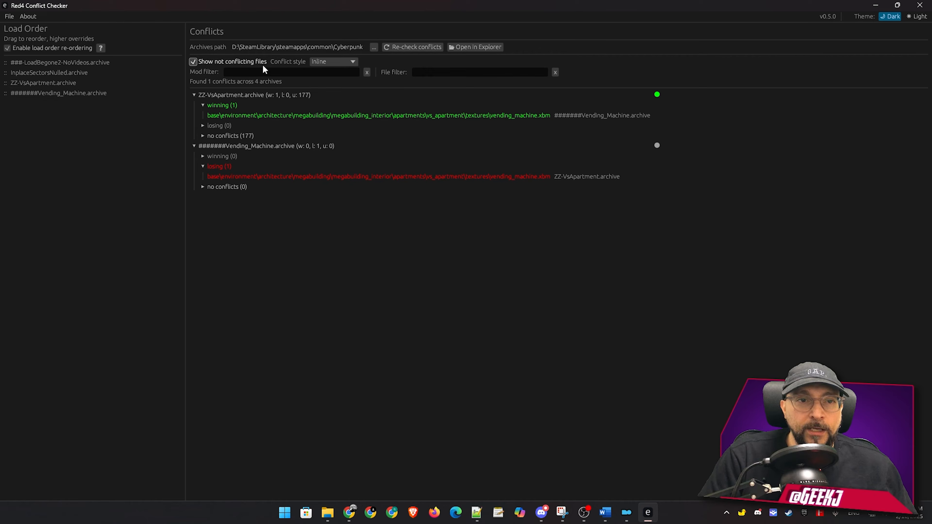
# - View the conflict style options and examine the losing vending_machine.xbm entry of #######Vending_Machine.archive against ZZ-VsApartment.archive
pyautogui.click(322, 64)
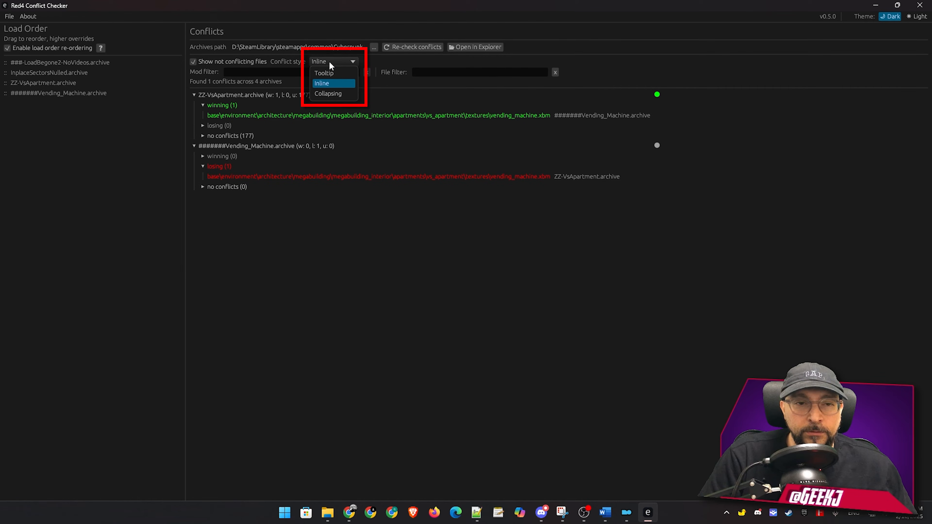
pyautogui.click(329, 94)
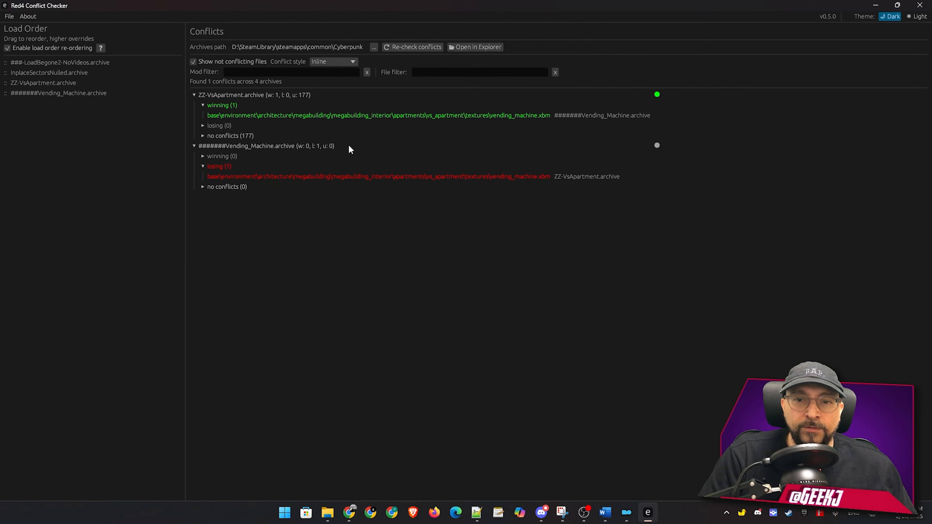
pyautogui.moveTo(491, 177); pyautogui.dragTo(539, 176)
pyautogui.click(550, 177)
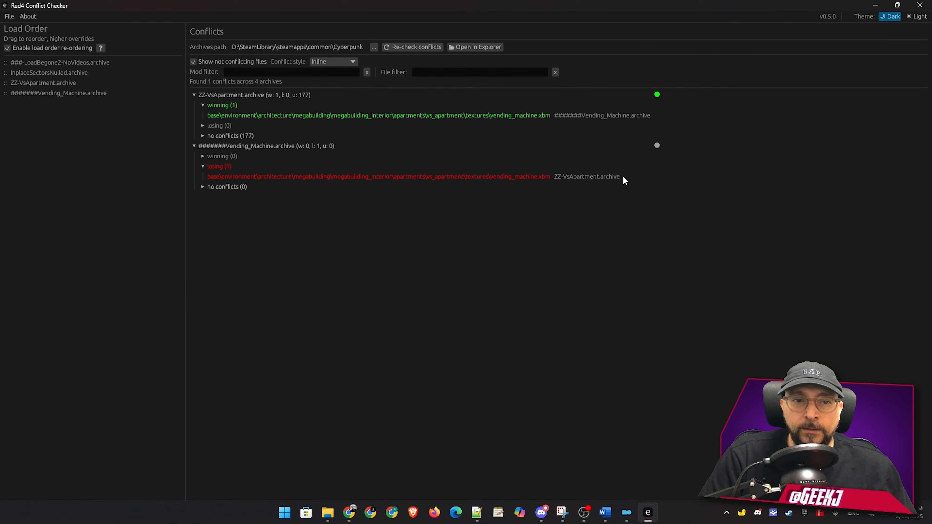
pyautogui.moveTo(619, 175); pyautogui.dragTo(578, 176)
pyautogui.click(573, 178)
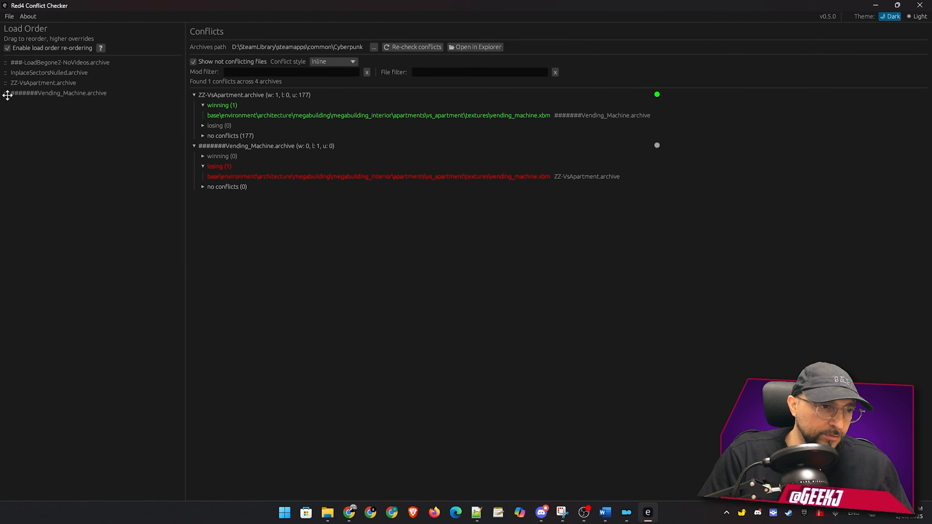
# - Move #######Vending_Machine.archive above ZZ-VsApartment.archive in the load order and expand its winning files to check vending_machine.xbm
pyautogui.moveTo(6, 94); pyautogui.dragTo(12, 87)
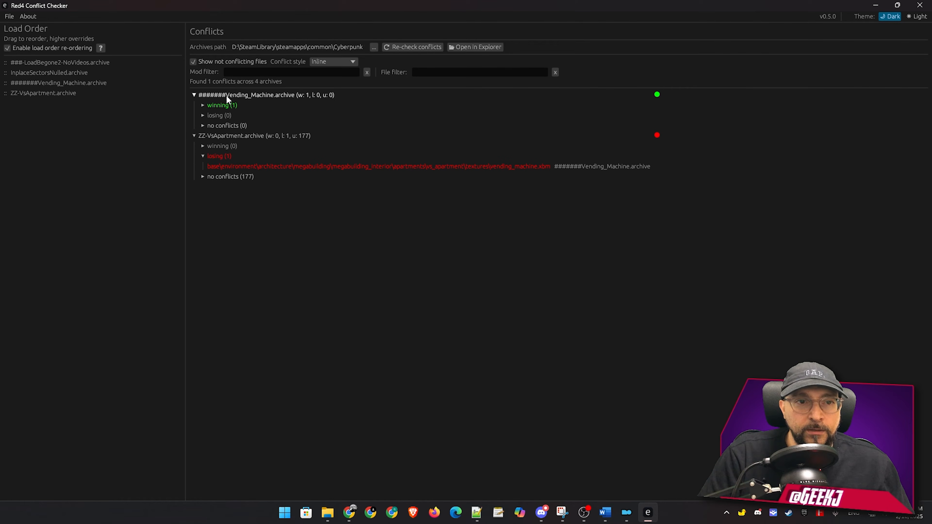
pyautogui.click(201, 105)
pyautogui.click(349, 116)
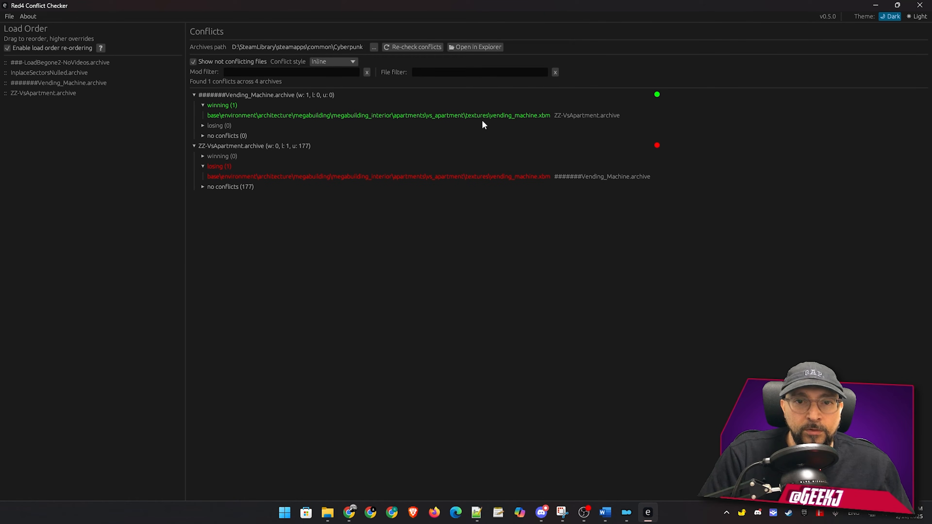
pyautogui.moveTo(490, 115); pyautogui.dragTo(551, 114)
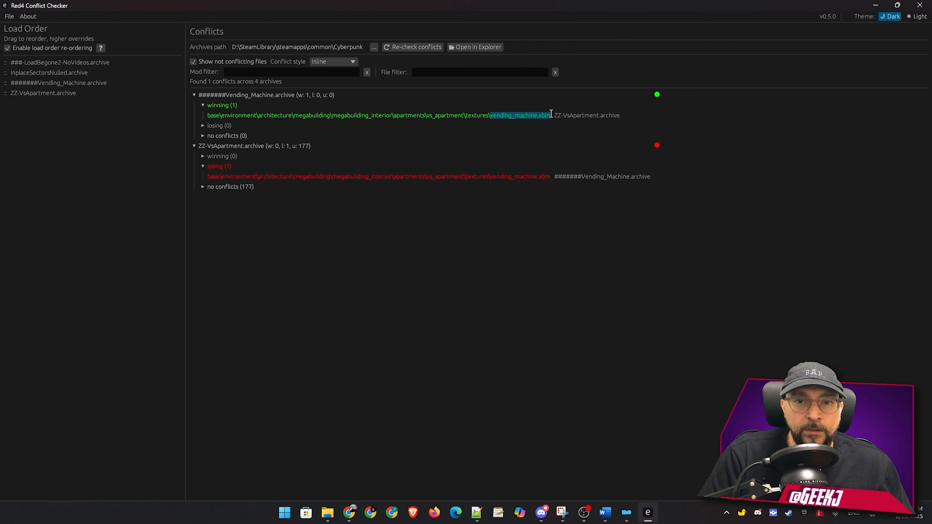
pyautogui.click(536, 116)
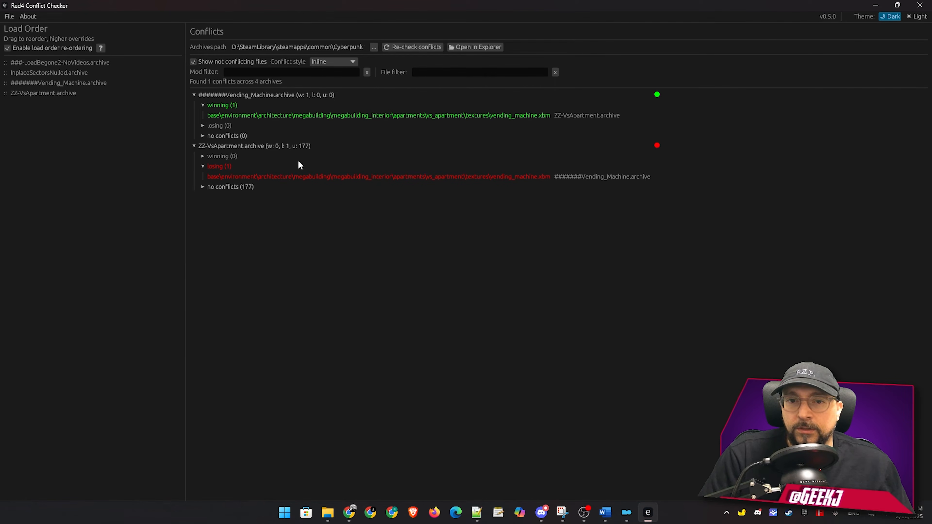
# - Close Red4 Conflict Checker and launch Cyberpunk 2077 from Mod Organizer
pyautogui.click(919, 6)
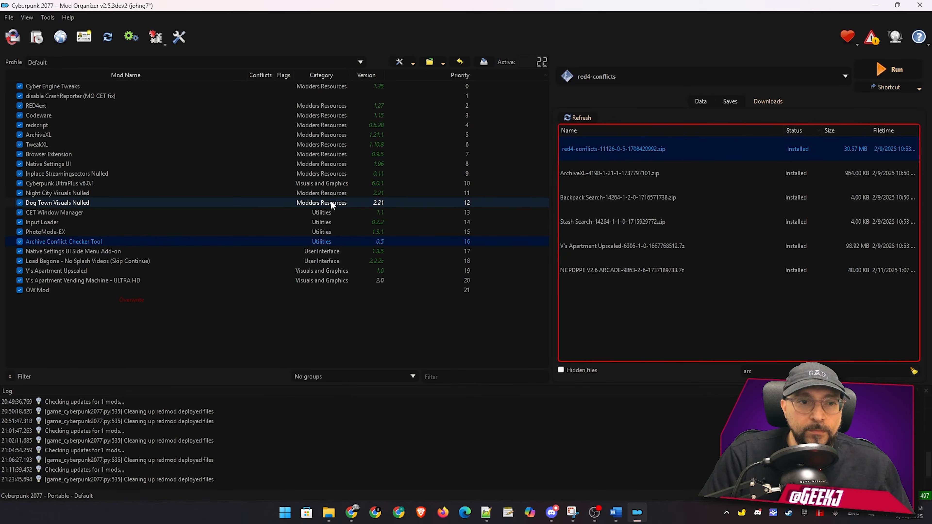
pyautogui.click(593, 76)
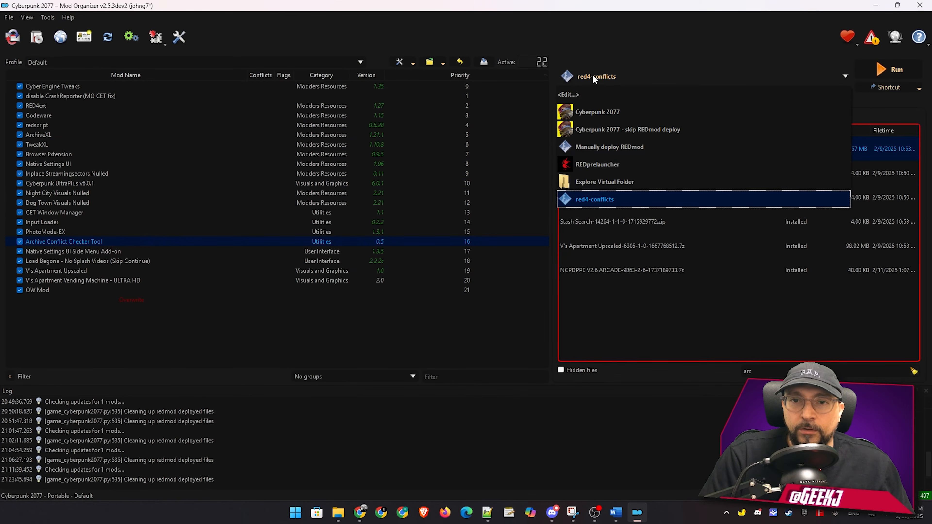
pyautogui.click(597, 111)
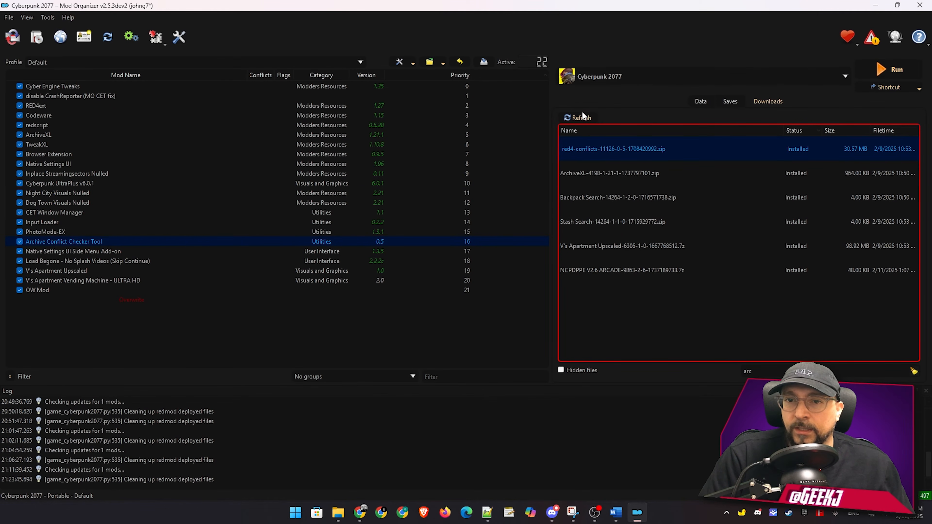
pyautogui.click(889, 67)
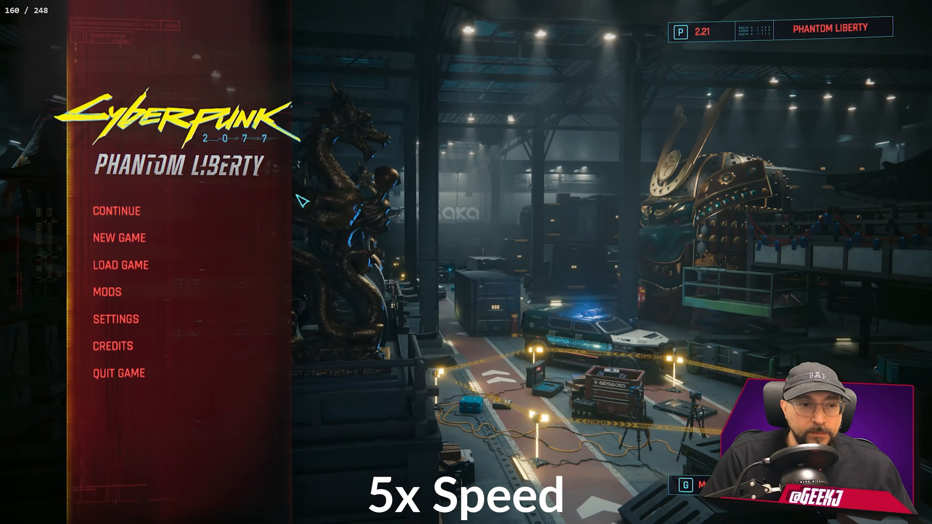
# - Load a saved game and skip through the loading sequence to the gameplay
pyautogui.click(113, 270)
pyautogui.click(234, 121)
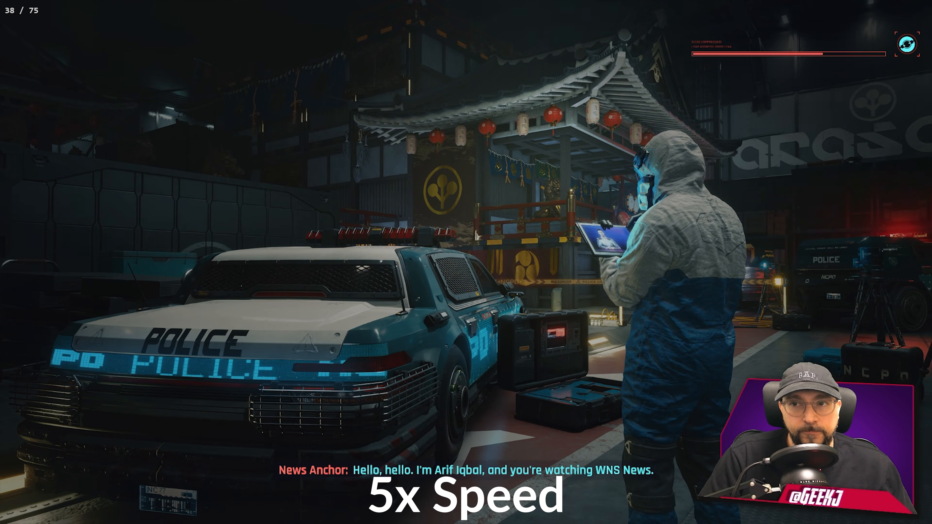
pyautogui.press('space')
pyautogui.press('Escape')
pyautogui.press('Escape')
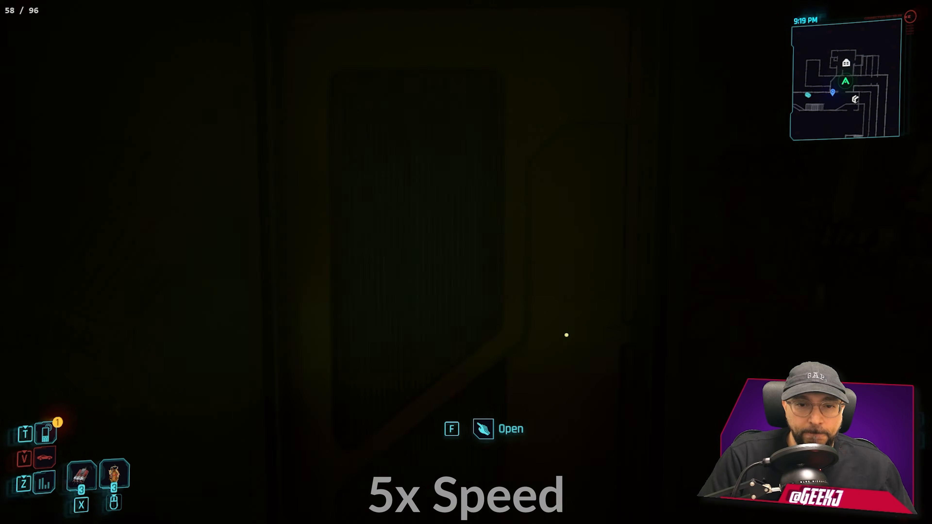
# - Enter V's apartment and examine the vending machine's texture up close from several angles
pyautogui.press('f')
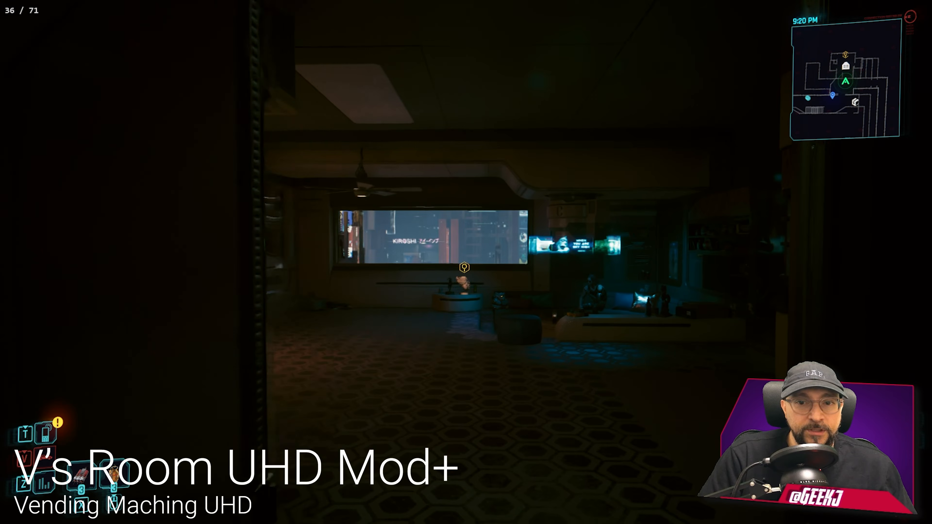
pyautogui.press('w')
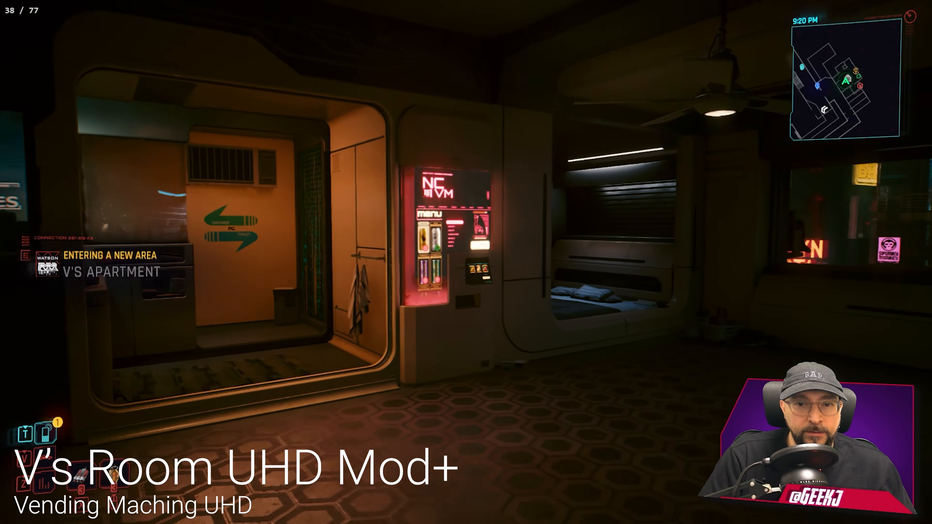
pyautogui.press('w')
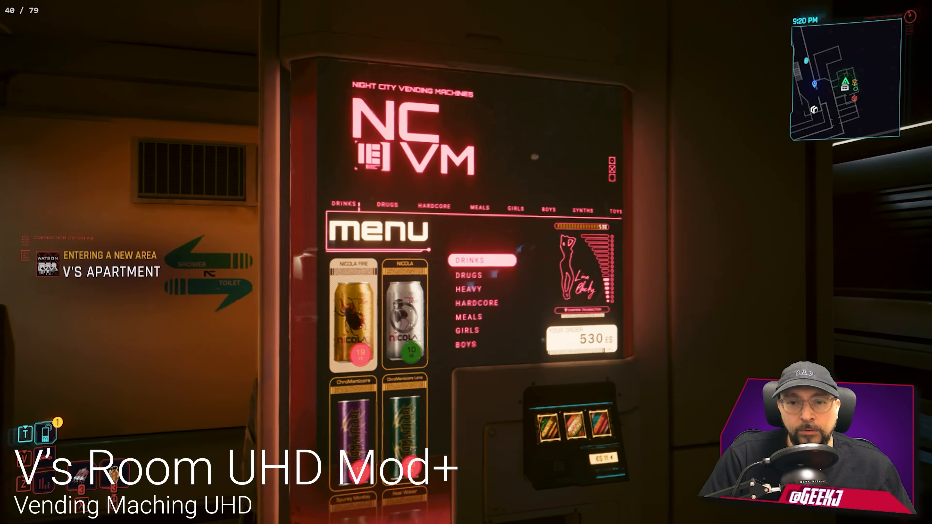
pyautogui.press('d')
pyautogui.press('a')
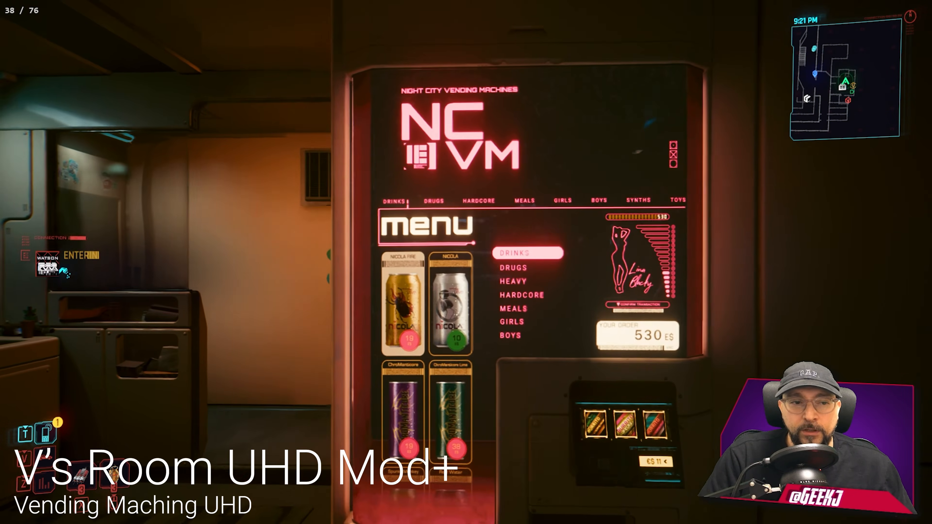
pyautogui.press('d')
pyautogui.press('w')
pyautogui.press('s')
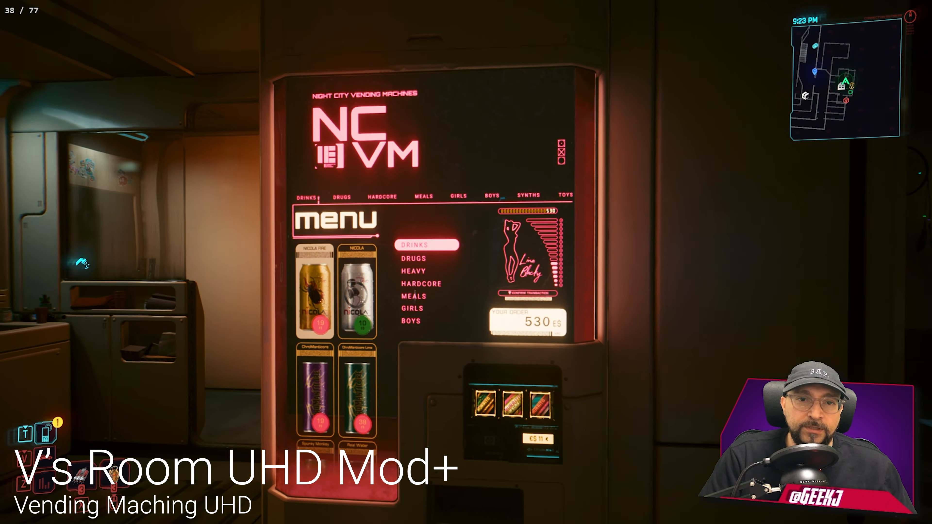
# - Quit Cyberpunk 2077 and close the testing instance of Mod Organizer
pyautogui.press('Escape')
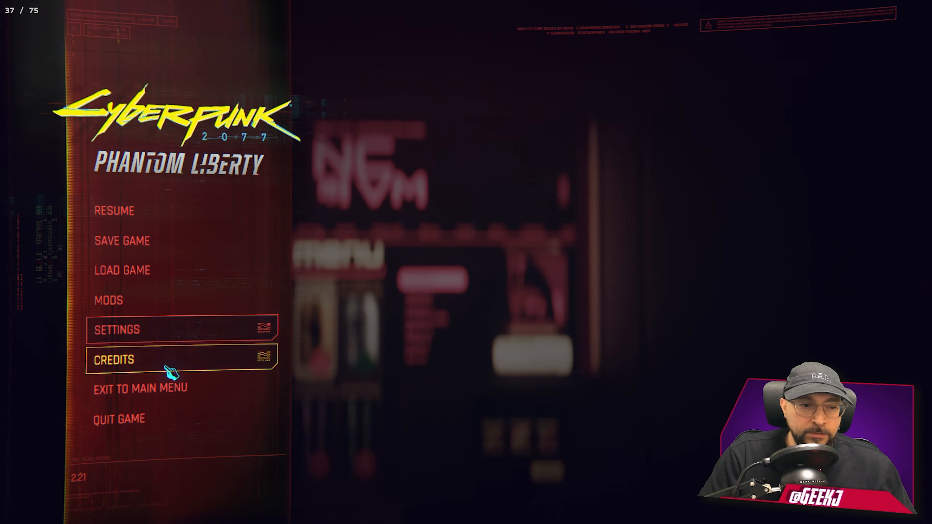
pyautogui.click(121, 429)
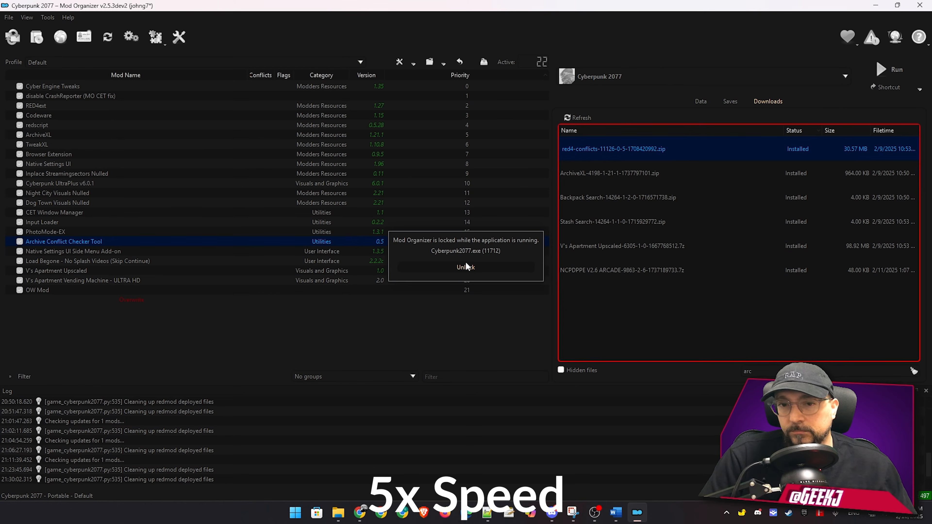
pyautogui.click(920, 6)
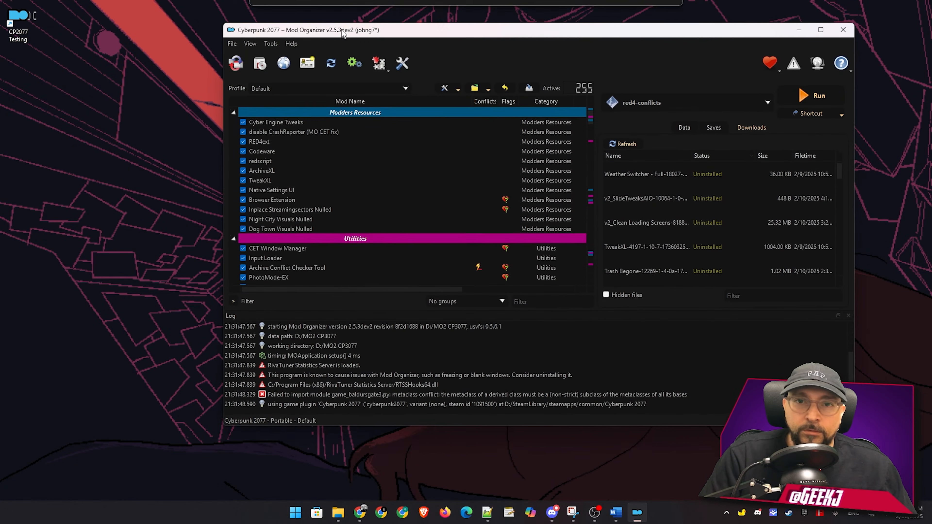
# - Maximize the Mod Organizer window of the CP3077 instance and select Cyberpunk 2077 as the executable
pyautogui.moveTo(343, 32); pyautogui.dragTo(335, 9)
pyautogui.doubleClick(347, 11)
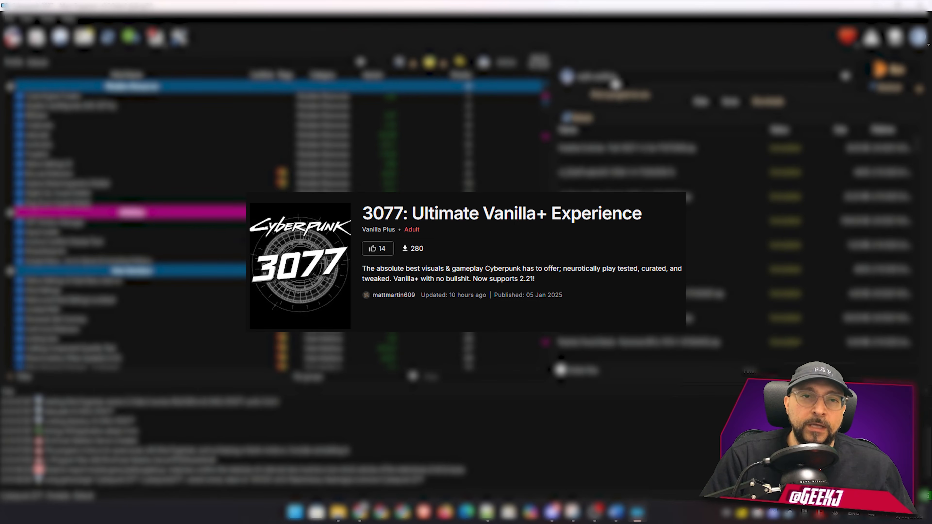
pyautogui.click(612, 83)
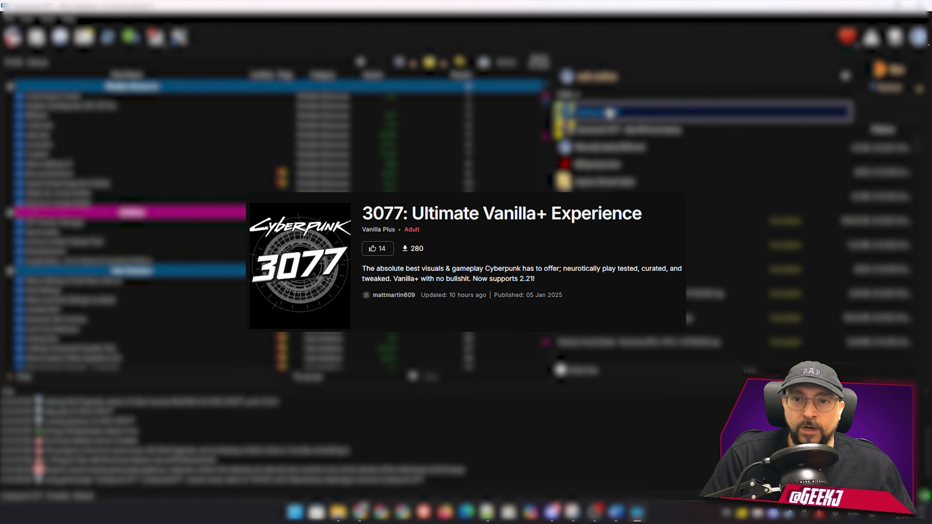
pyautogui.click(609, 112)
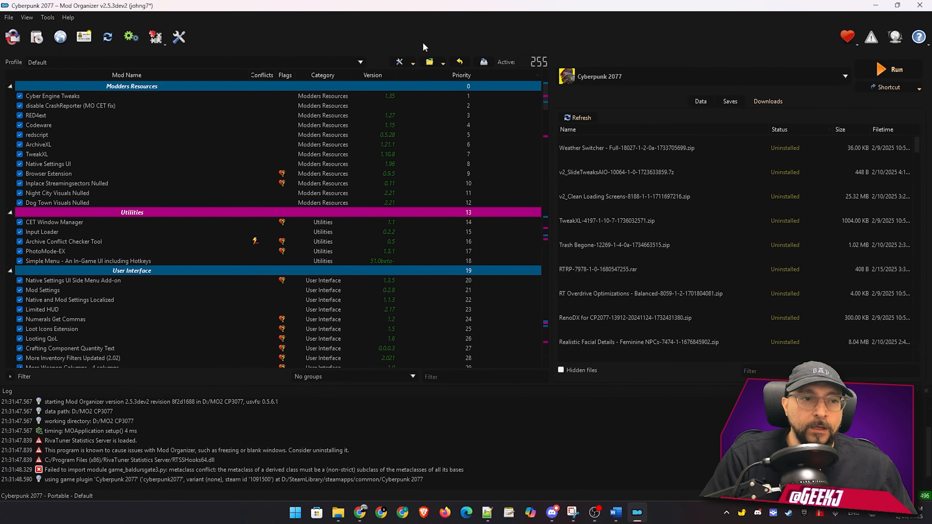
# - Select red4-conflicts as the executable in the CP3077 instance and run it
pyautogui.click(609, 74)
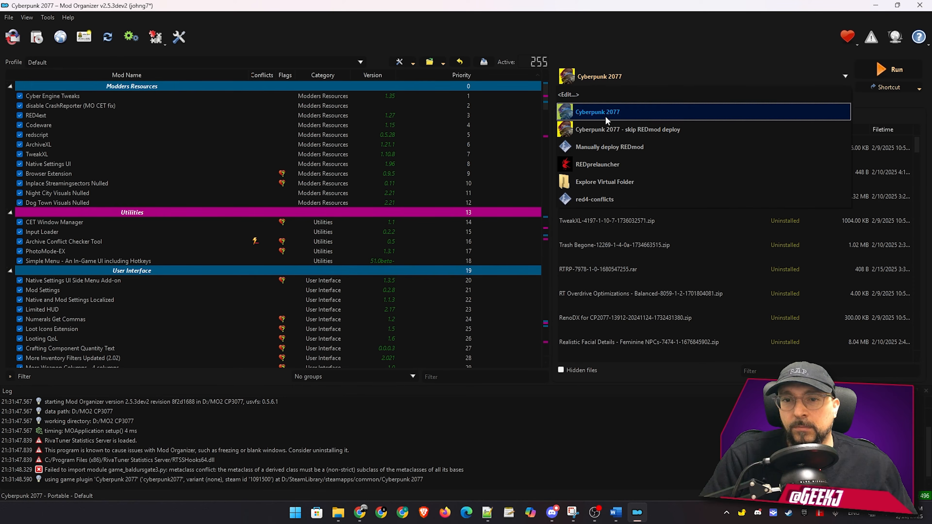
pyautogui.click(581, 203)
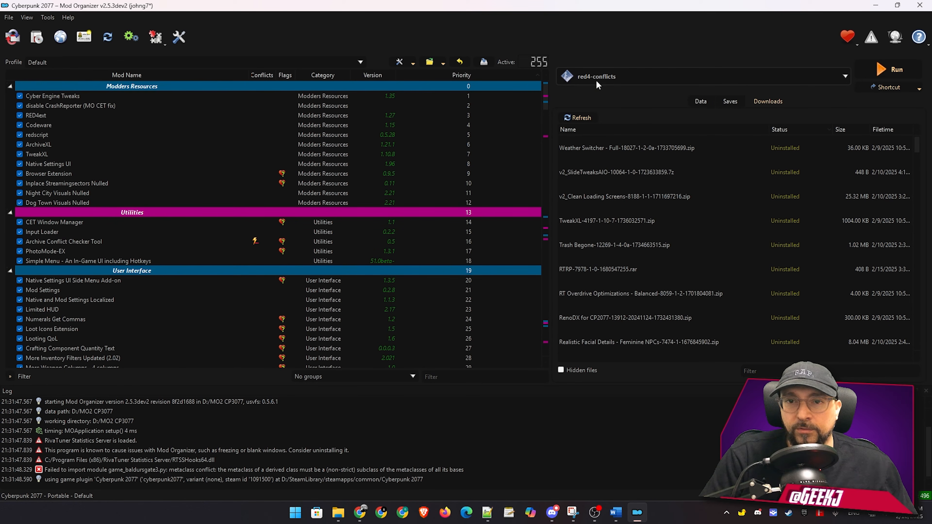
pyautogui.click(891, 69)
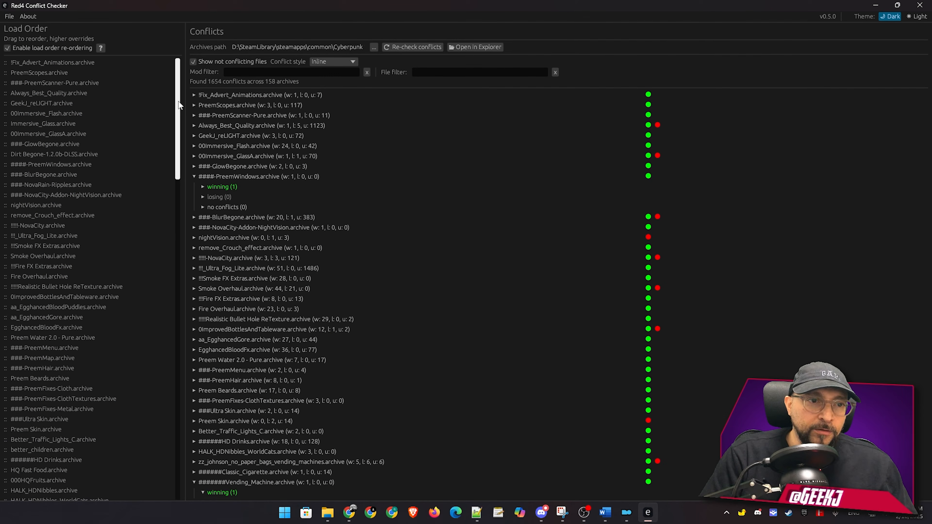
# - Examine the archive load order of the 3077 mod list in Red4 Conflict Checker, and close Mod Organizer
pyautogui.moveTo(178, 78); pyautogui.dragTo(153, 42)
pyautogui.scroll(-5, 592, 170)
pyautogui.scroll(-5, 623, 191)
pyautogui.scroll(7, 721, 223)
pyautogui.scroll(3, 721, 198)
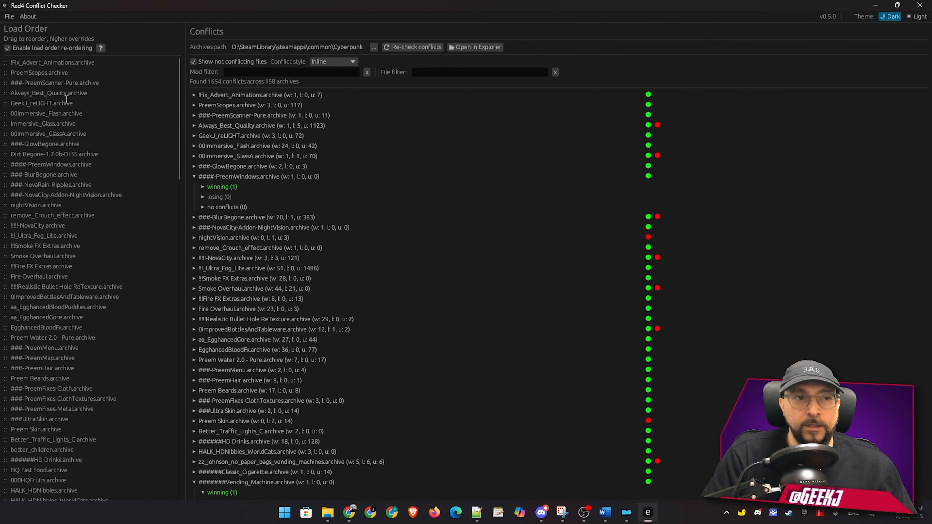
pyautogui.scroll(-10, 69, 365)
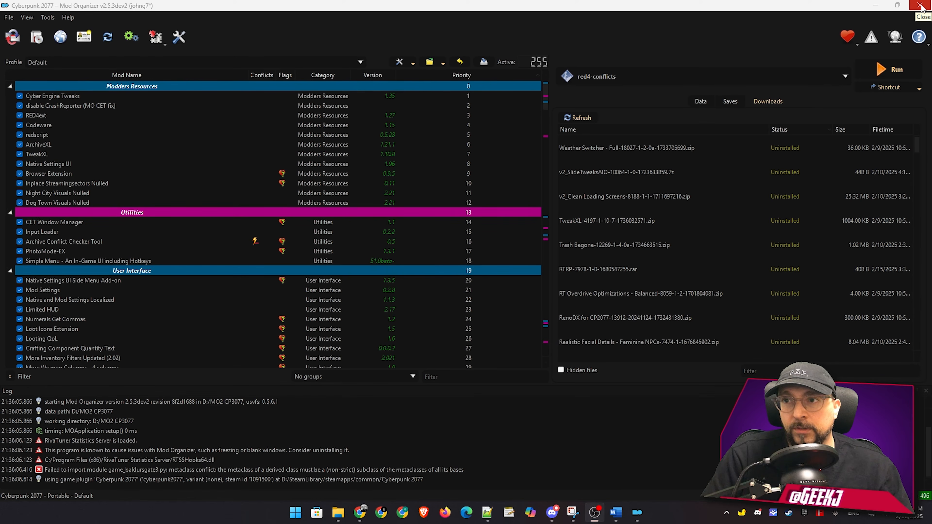
pyautogui.click(921, 6)
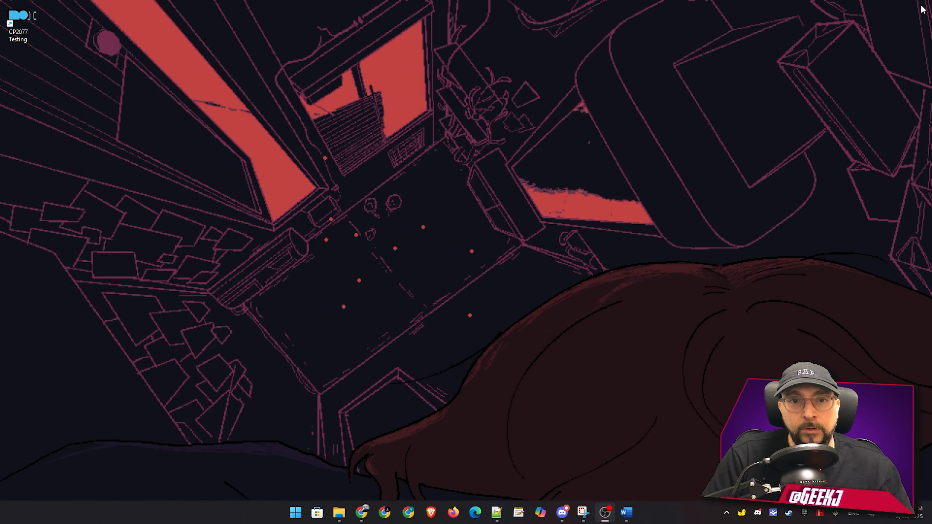